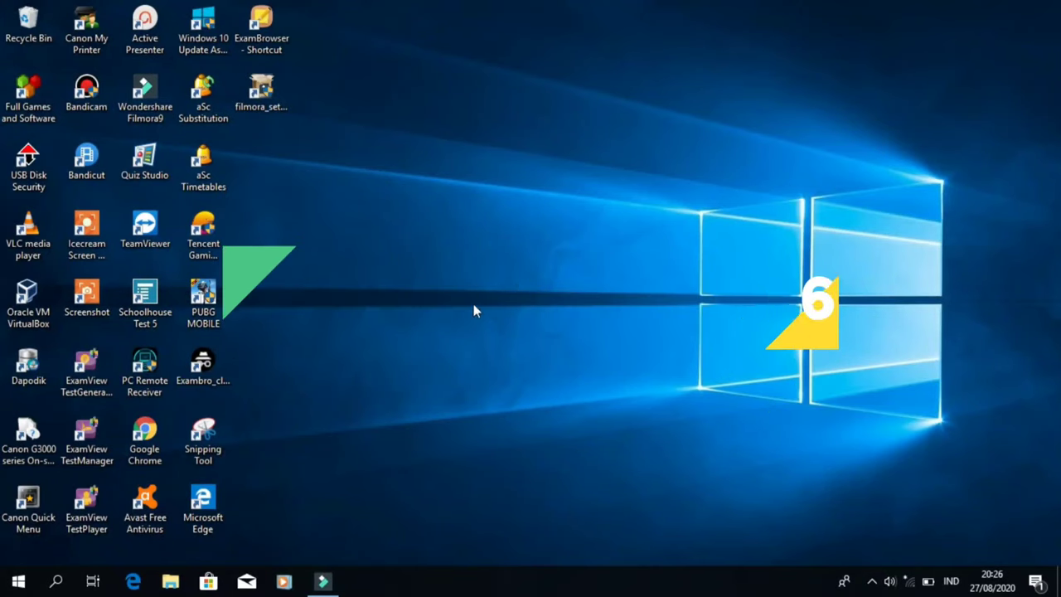
# Open the Windows Start menu and expand Recently added to show Excel
pyautogui.click(19, 581)
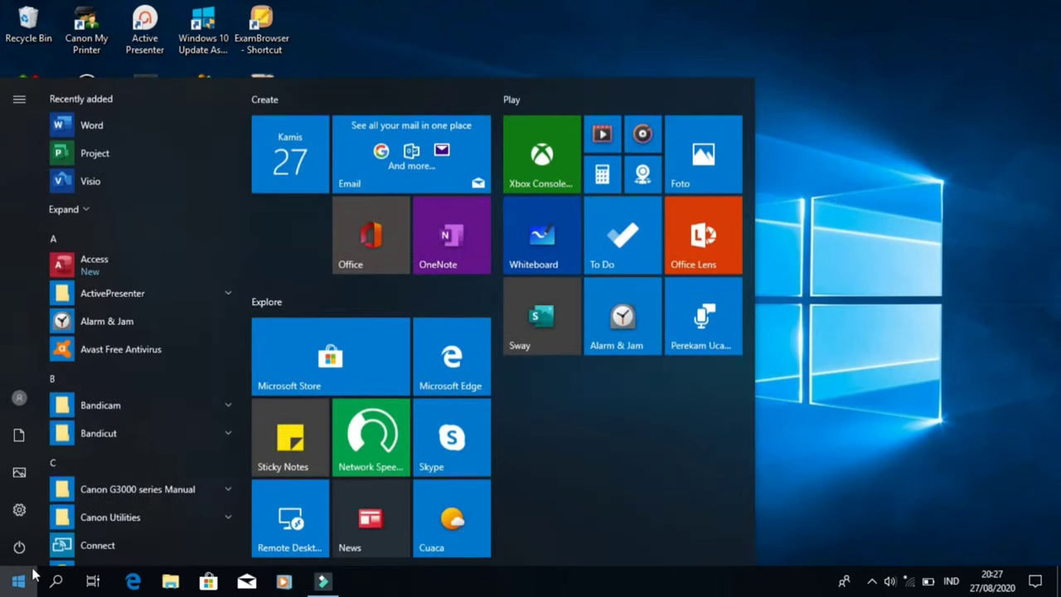
pyautogui.click(124, 211)
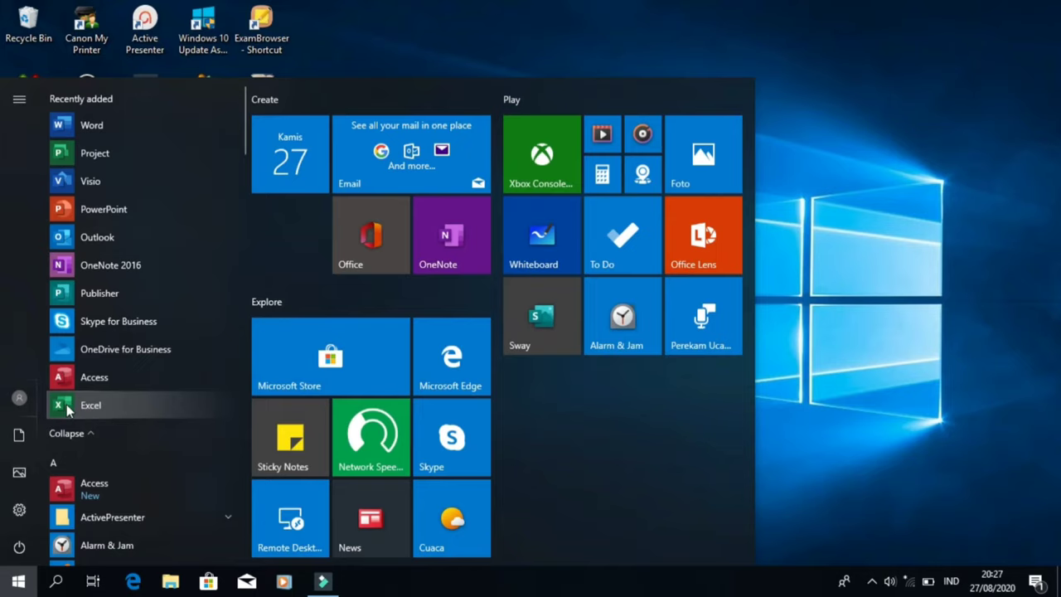
# Launch Excel from the Start menu and create a blank workbook, Book1
pyautogui.click(68, 406)
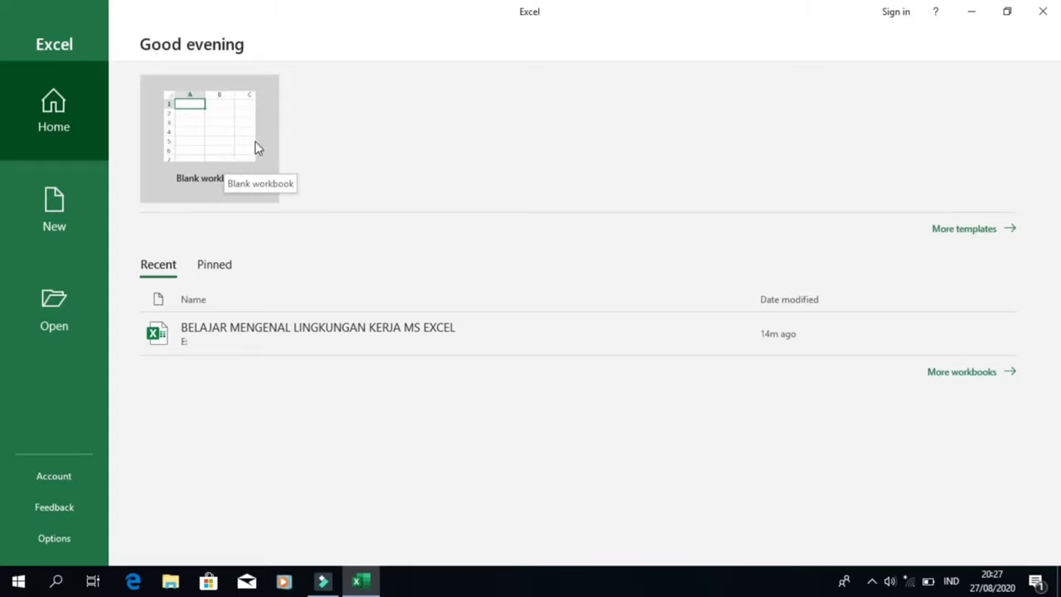
pyautogui.click(220, 184)
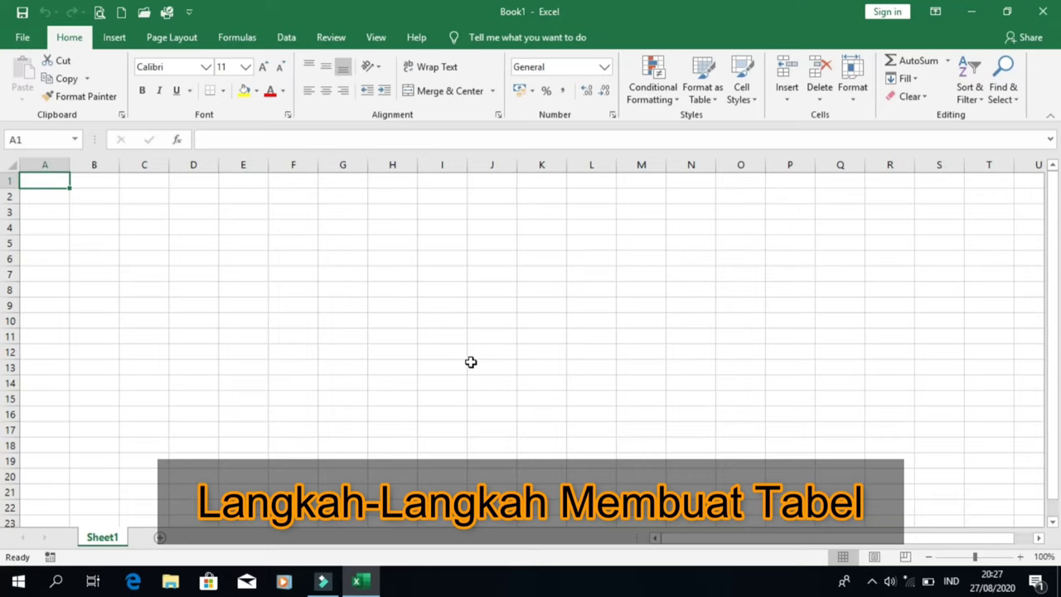
# Select cells F3 through K8 on Sheet1
pyautogui.moveTo(281, 215)
pyautogui.mouseDown()
pyautogui.moveTo(387, 228)
pyautogui.moveTo(390, 240)
pyautogui.mouseUp()
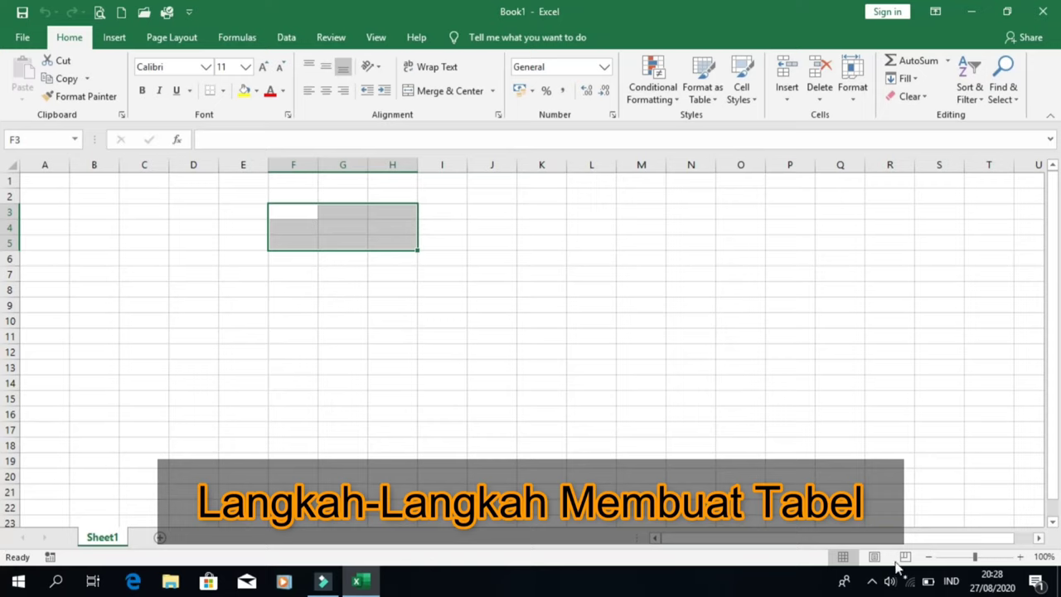
pyautogui.click(284, 214)
pyautogui.moveTo(328, 217)
pyautogui.mouseDown()
pyautogui.moveTo(488, 226)
pyautogui.moveTo(548, 257)
pyautogui.mouseUp()
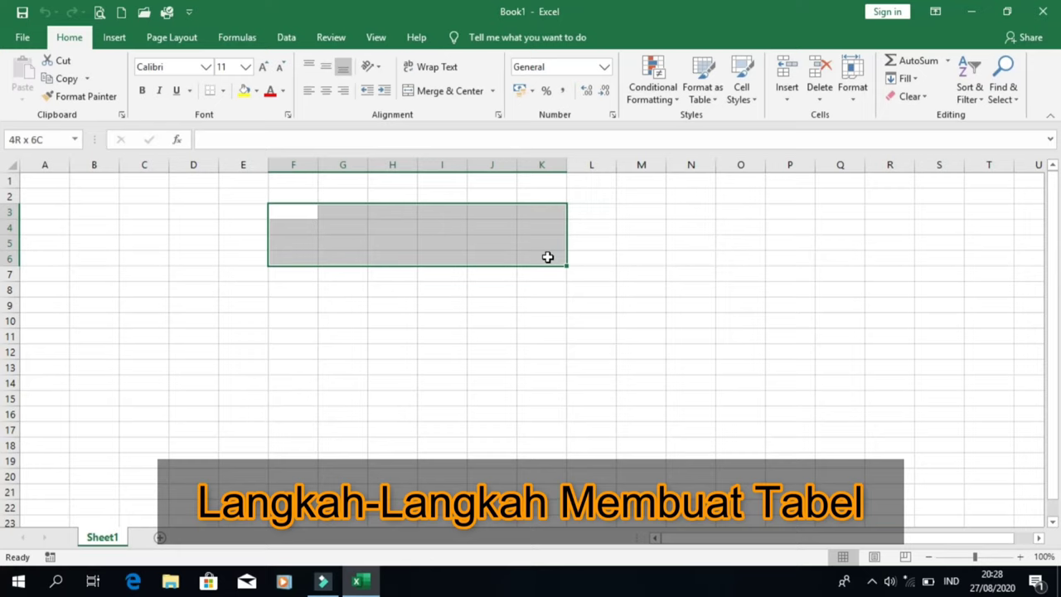
pyautogui.moveTo(547, 257); pyautogui.dragTo(547, 288)
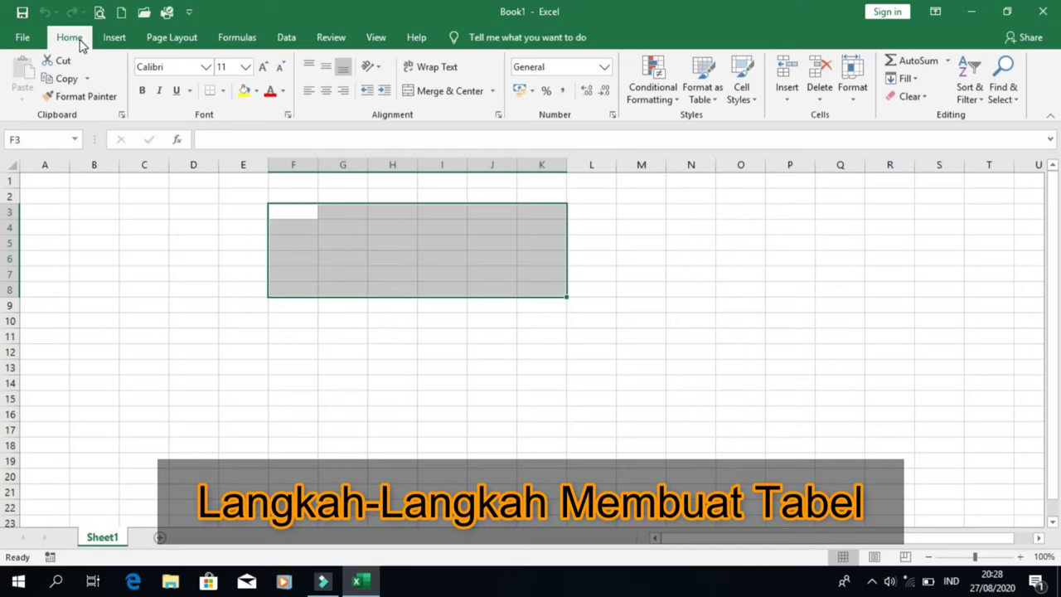
# Apply All Borders to F3:K8 to form an empty six-by-six grid
pyautogui.click(223, 90)
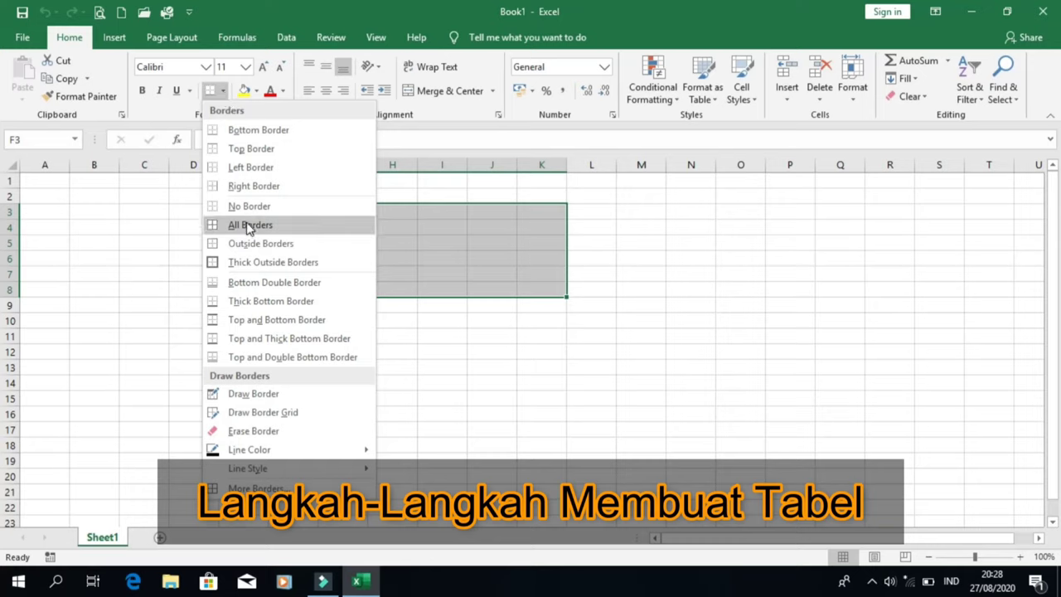
pyautogui.click(340, 225)
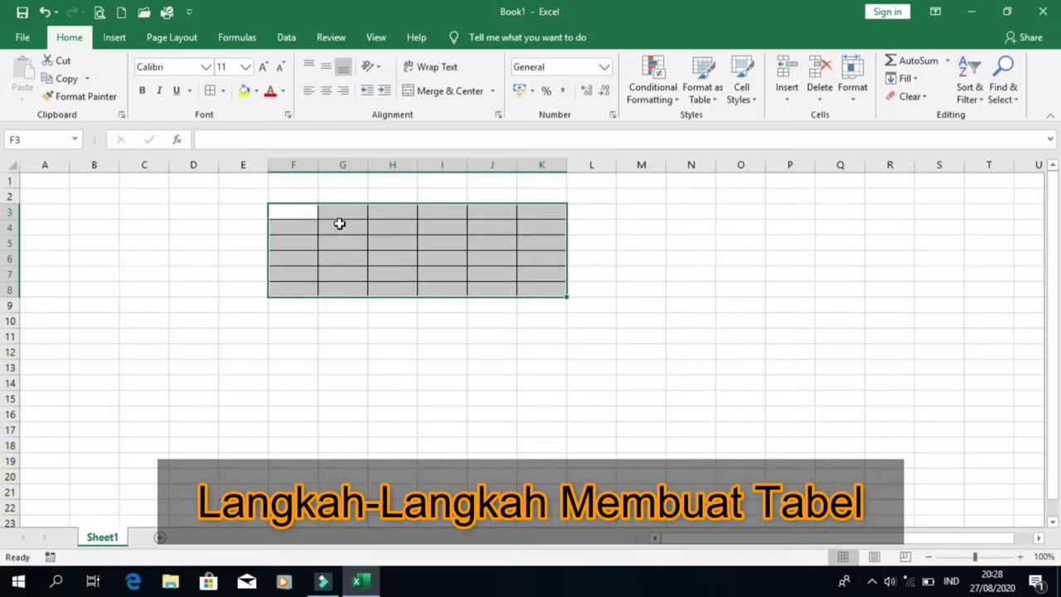
pyautogui.click(340, 225)
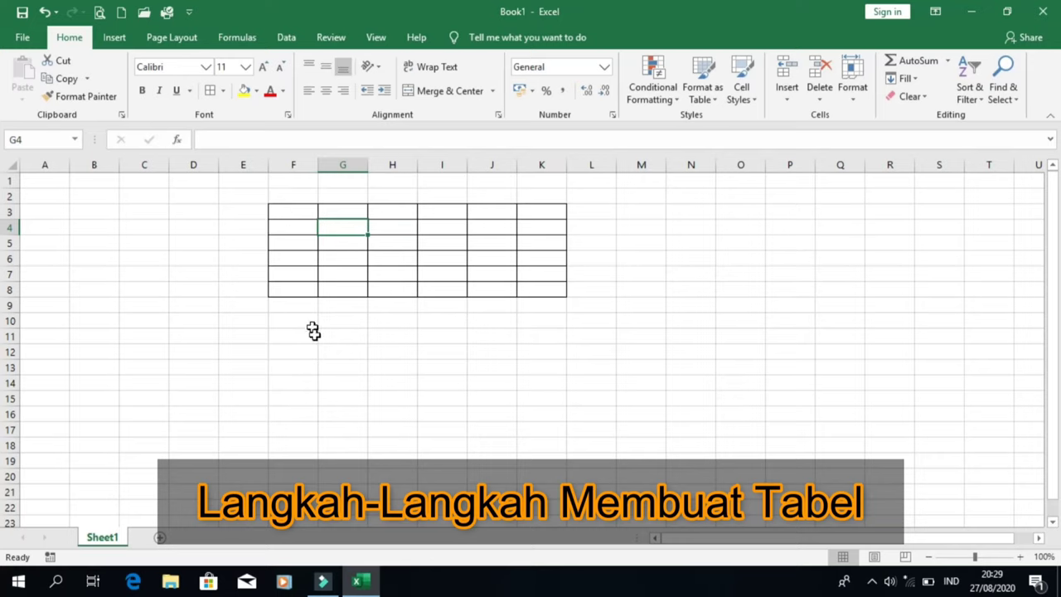
# Format F11:K14 as a table with a Medium dark style, confirming the range
pyautogui.moveTo(284, 337); pyautogui.dragTo(547, 390)
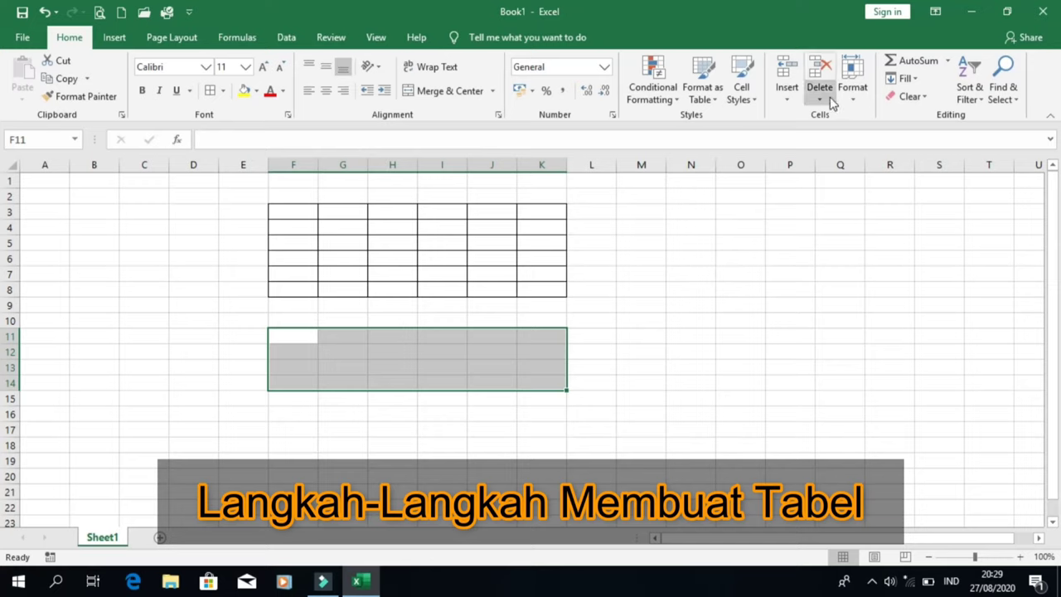
pyautogui.click(717, 103)
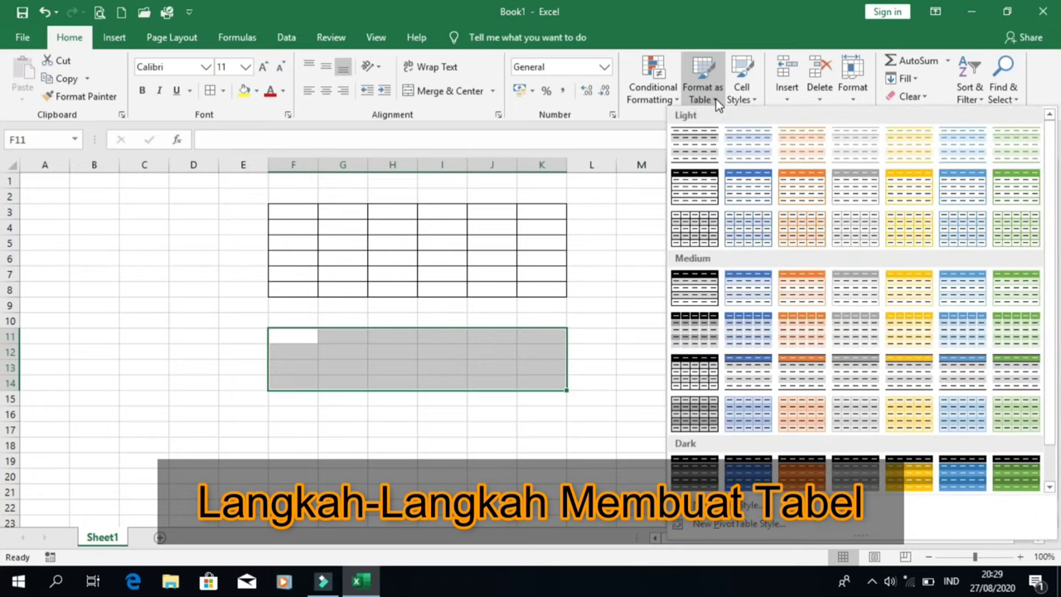
pyautogui.click(717, 102)
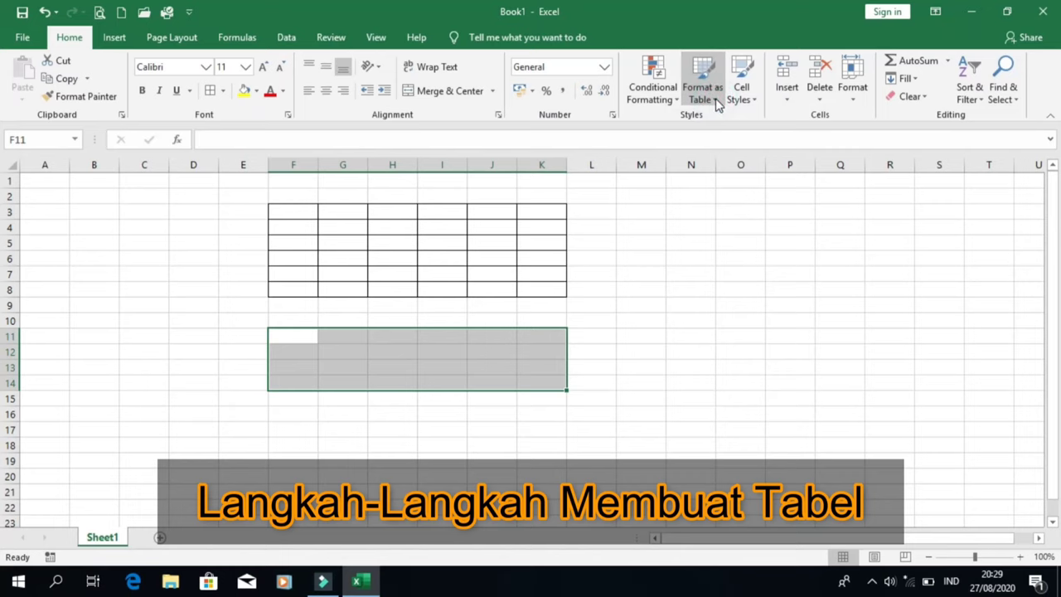
pyautogui.click(716, 101)
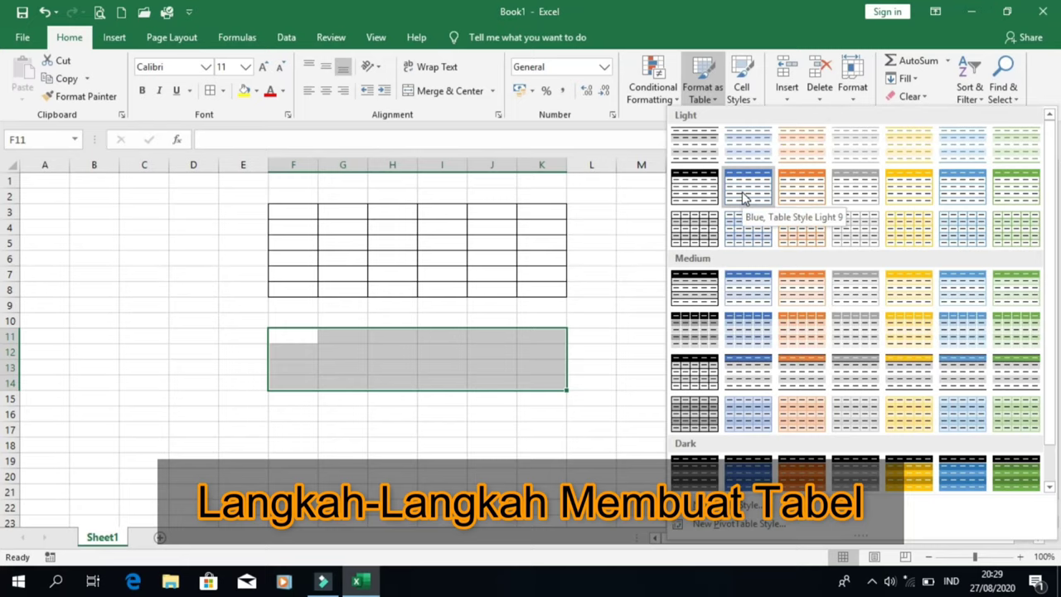
pyautogui.click(705, 373)
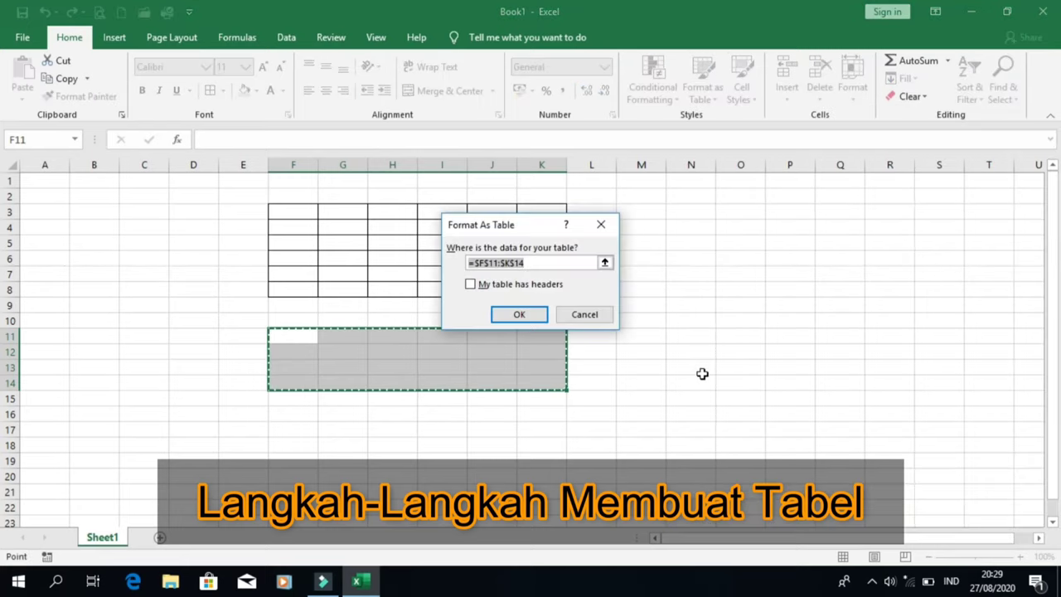
pyautogui.click(531, 315)
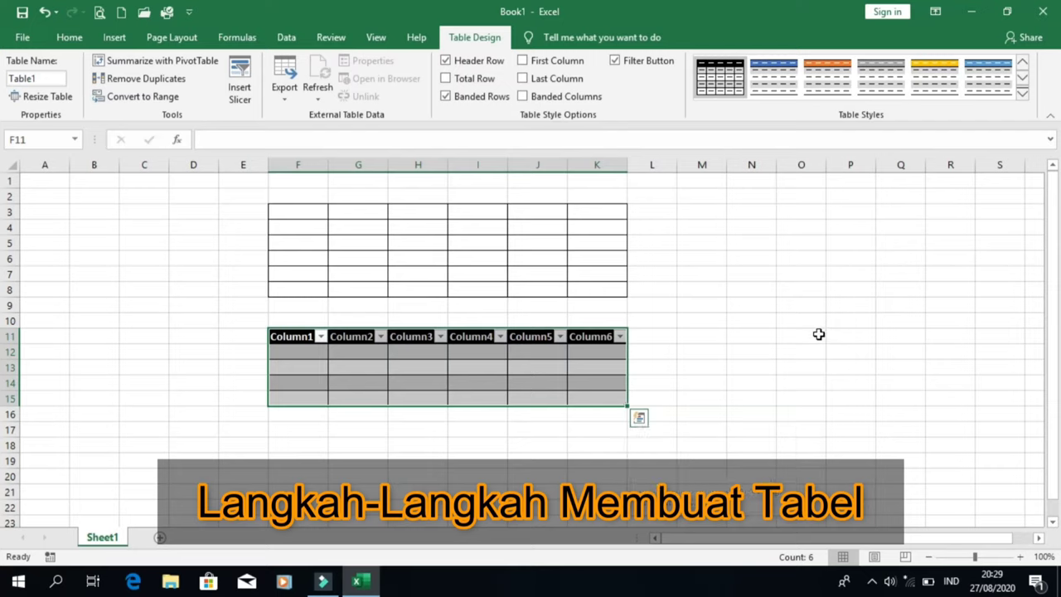
# Scroll back to the top and select F3:K15, covering the grid and Table1
pyautogui.click(765, 366)
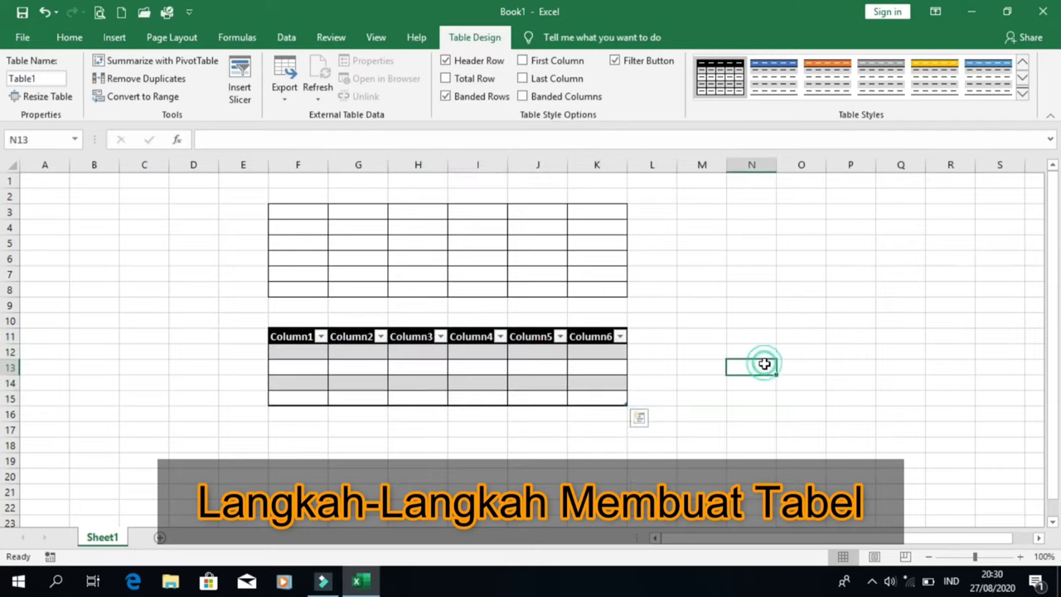
pyautogui.click(287, 336)
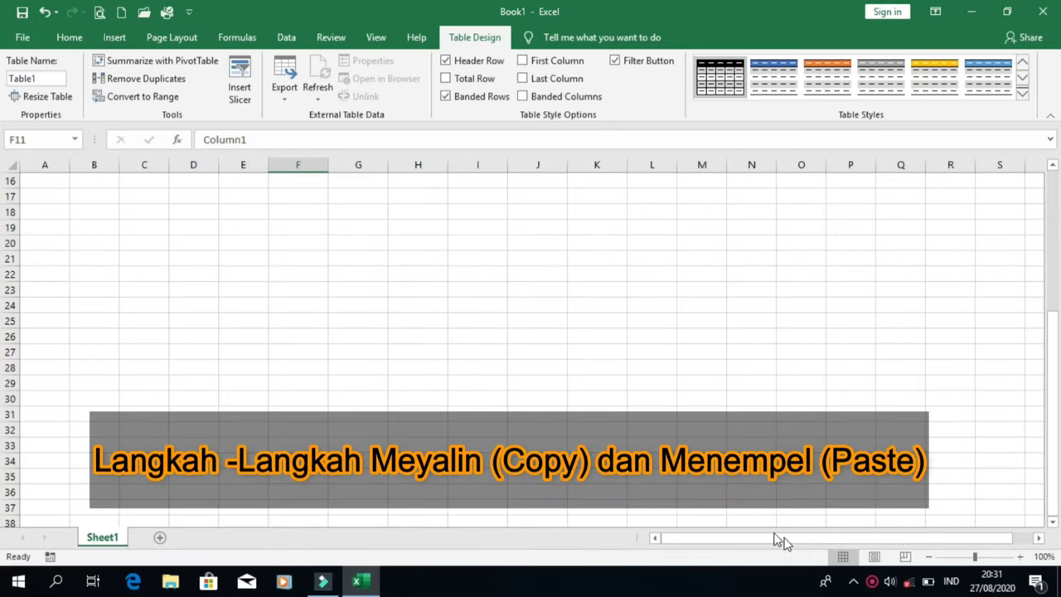
pyautogui.scroll(1, 633, 437)
pyautogui.scroll(1, 633, 437)
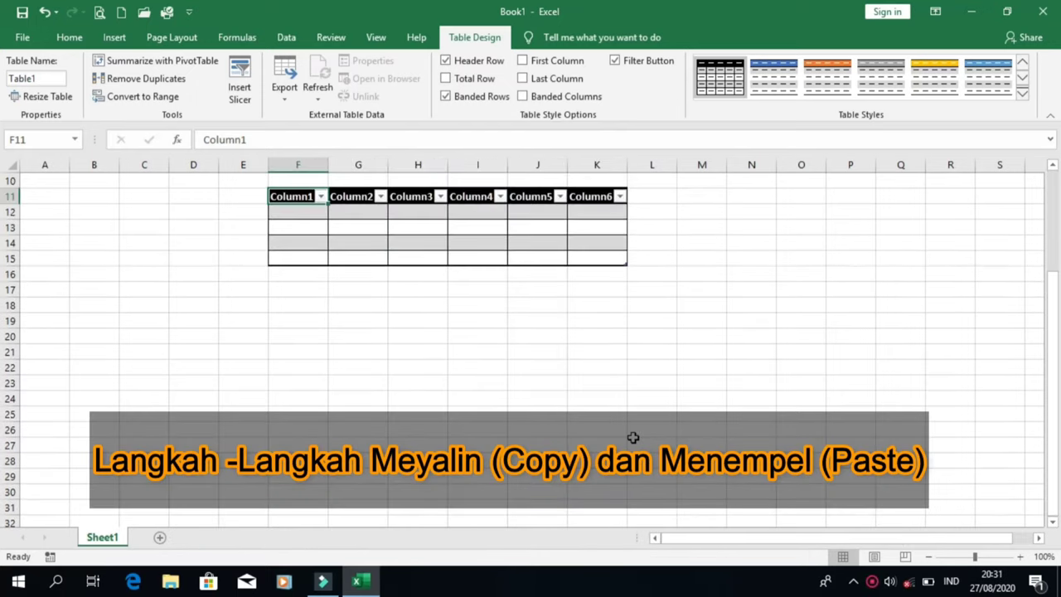
pyautogui.scroll(2, 633, 437)
pyautogui.scroll(1, 633, 437)
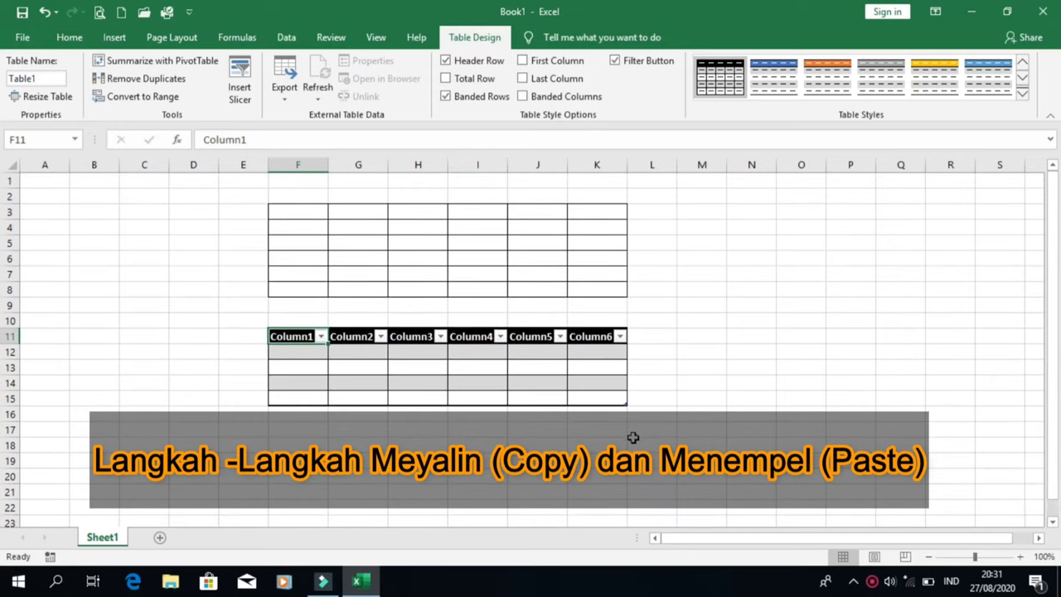
pyautogui.moveTo(288, 208)
pyautogui.mouseDown()
pyautogui.moveTo(398, 218)
pyautogui.moveTo(604, 290)
pyautogui.mouseUp()
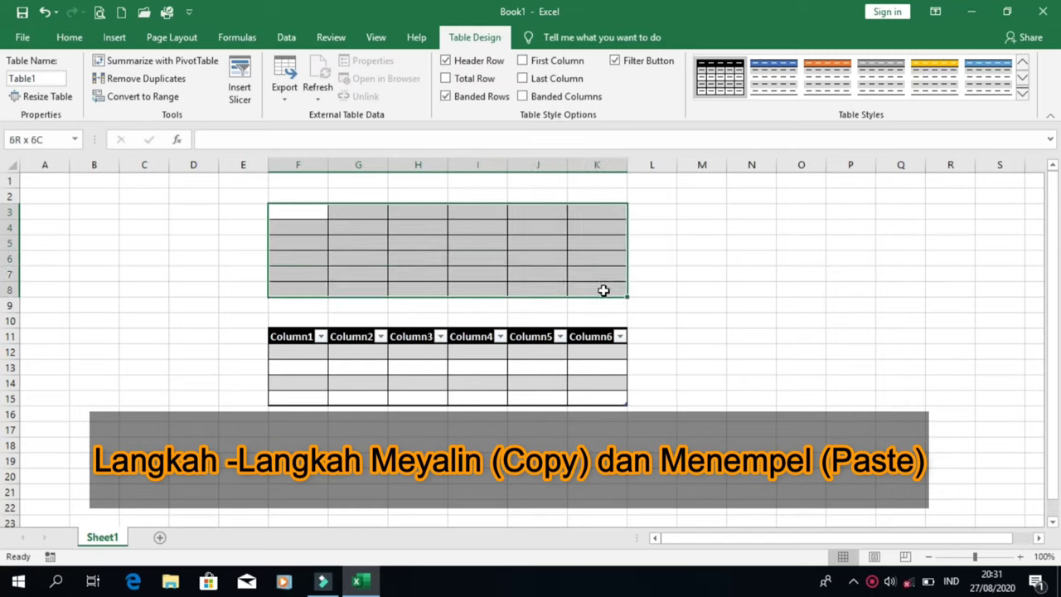
pyautogui.moveTo(603, 290); pyautogui.dragTo(606, 400)
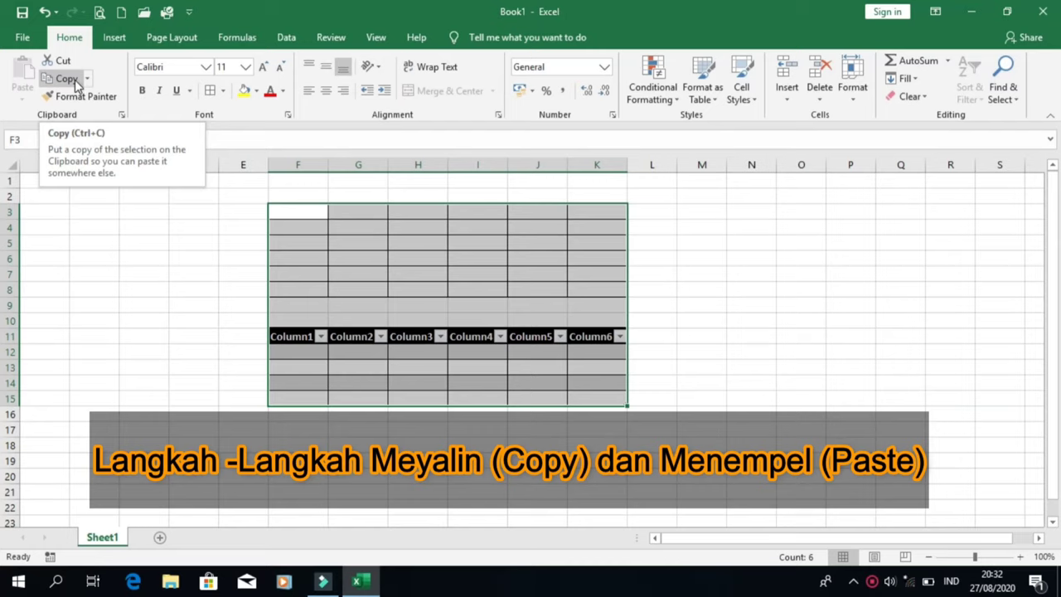
# Copy the range F3:K15 and pick cell M3 as the paste destination
pyautogui.click(74, 80)
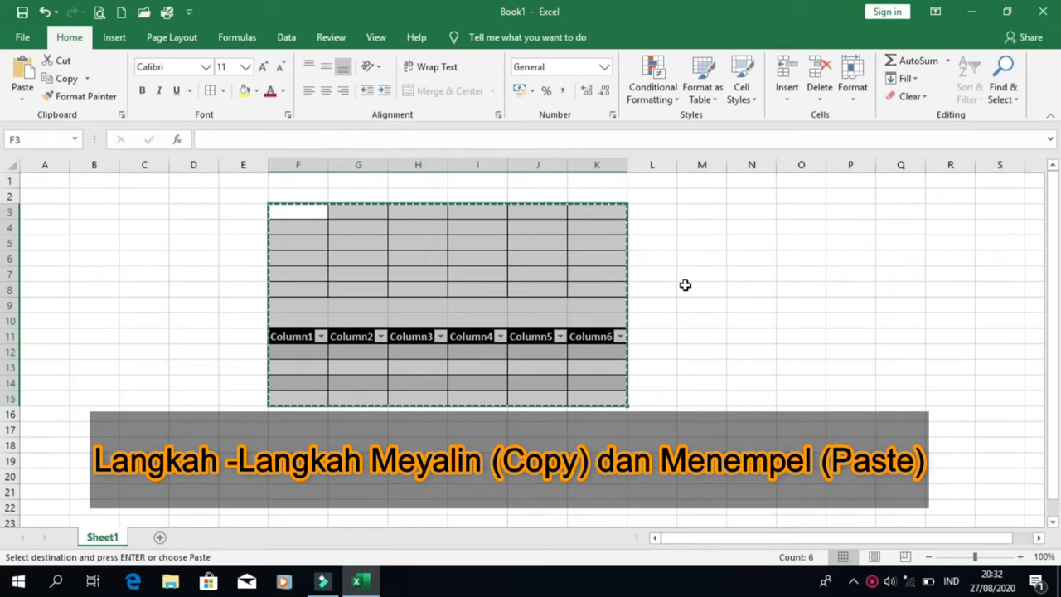
pyautogui.click(1039, 538)
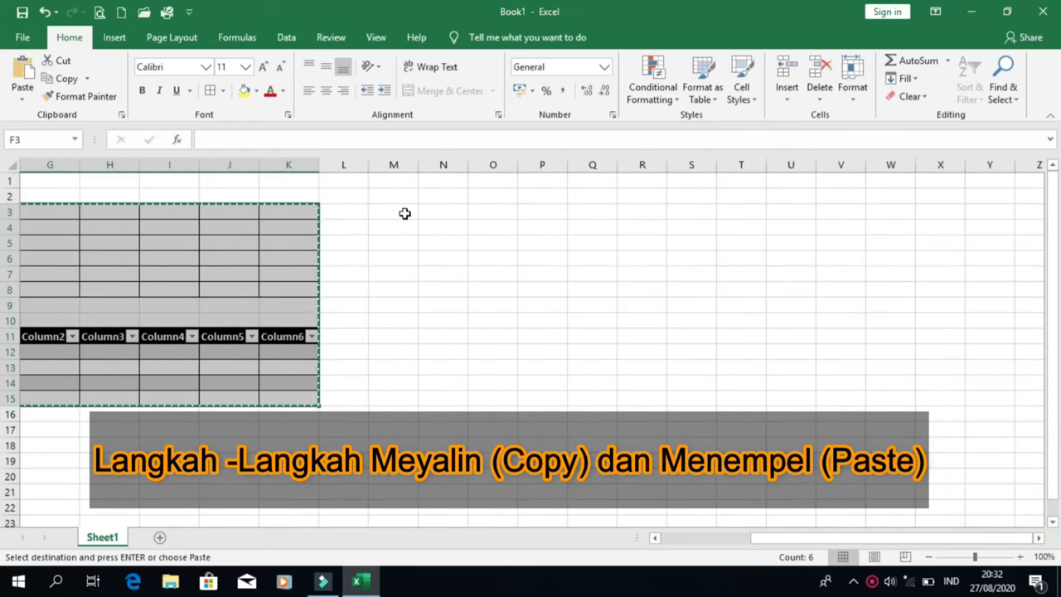
pyautogui.click(405, 212)
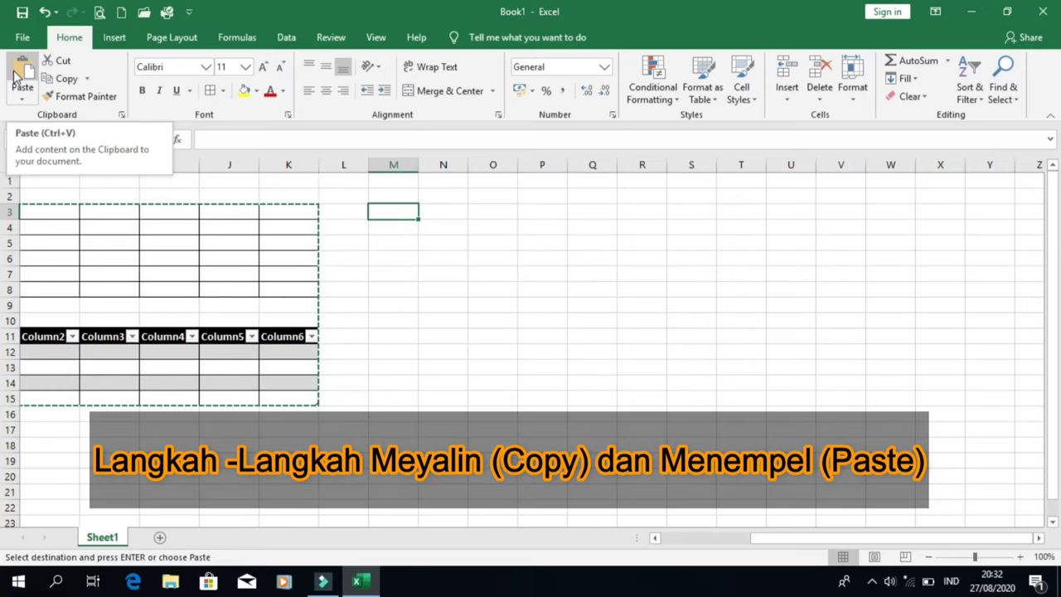
# Paste copies of both tables at M3 and at T3, then exit copy mode
pyautogui.click(15, 75)
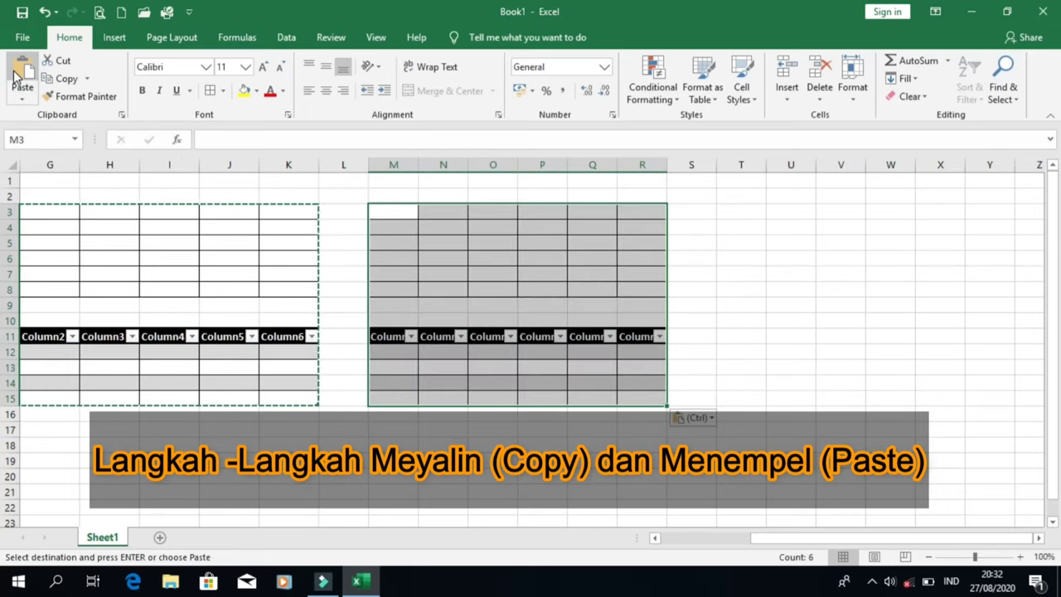
pyautogui.click(752, 306)
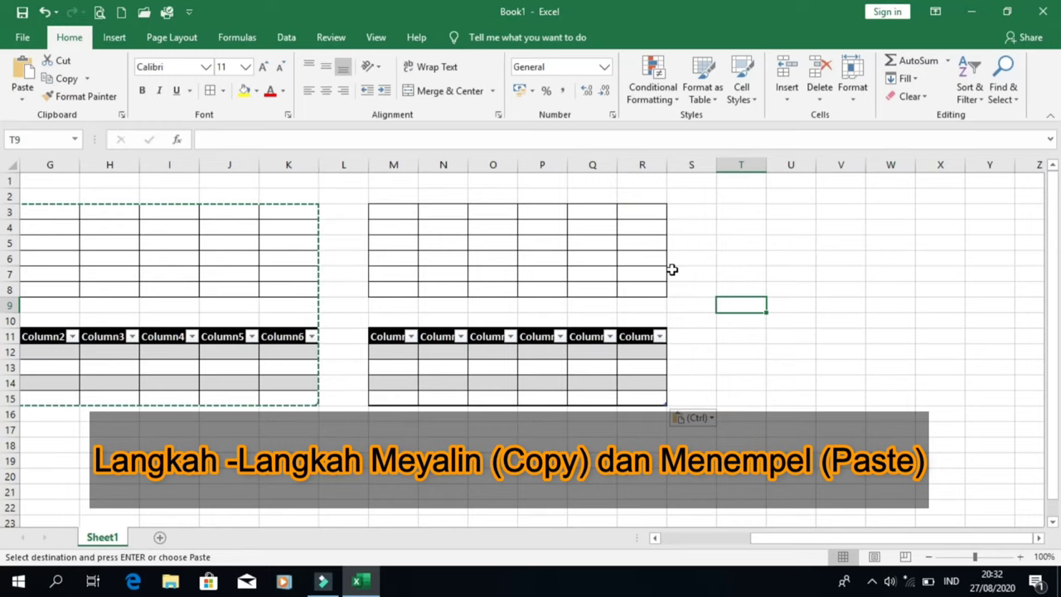
pyautogui.click(730, 214)
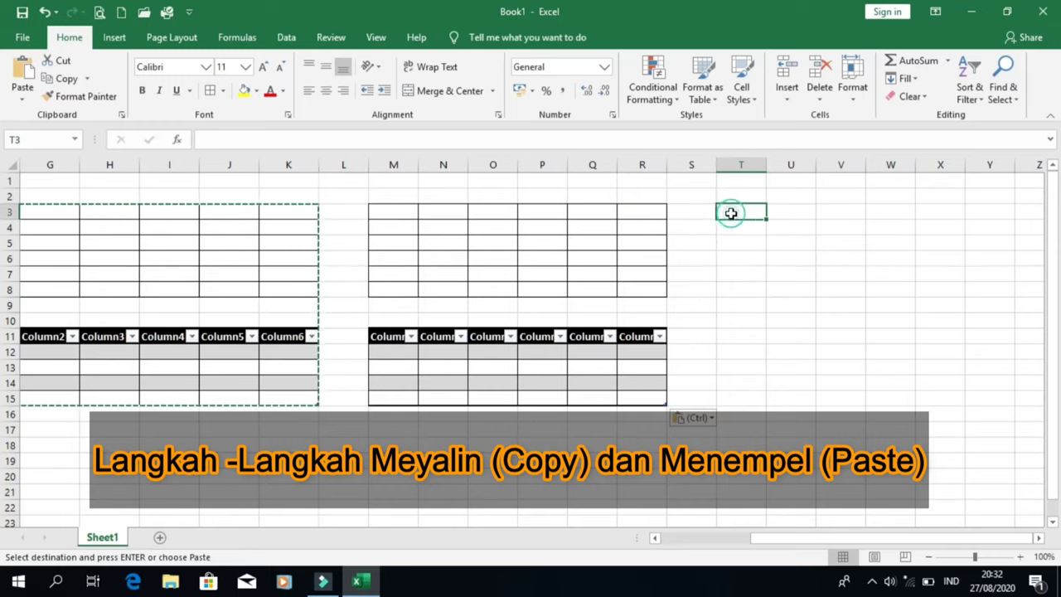
pyautogui.click(25, 80)
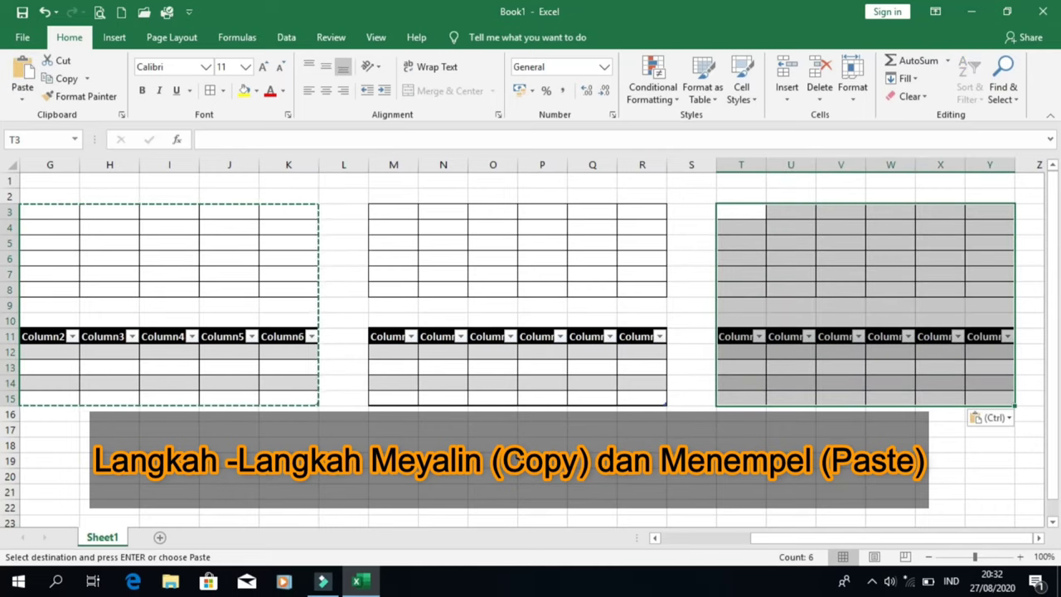
pyautogui.click(516, 460)
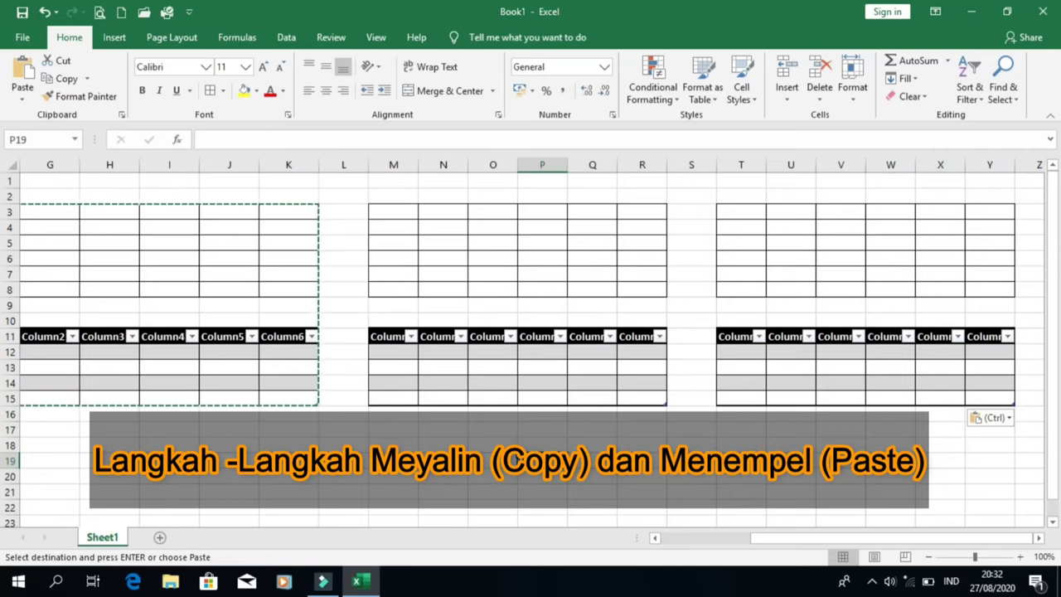
pyautogui.press('Escape')
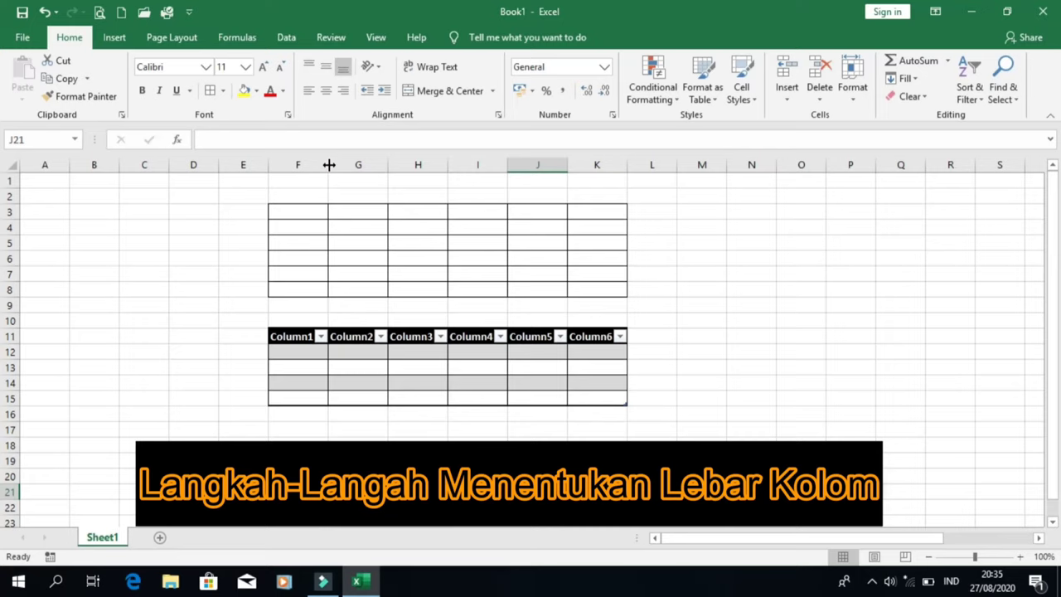
# Drag column borders to narrow column F to 4.43 and widen column G to 17.43
pyautogui.moveTo(329, 165); pyautogui.dragTo(329, 165)
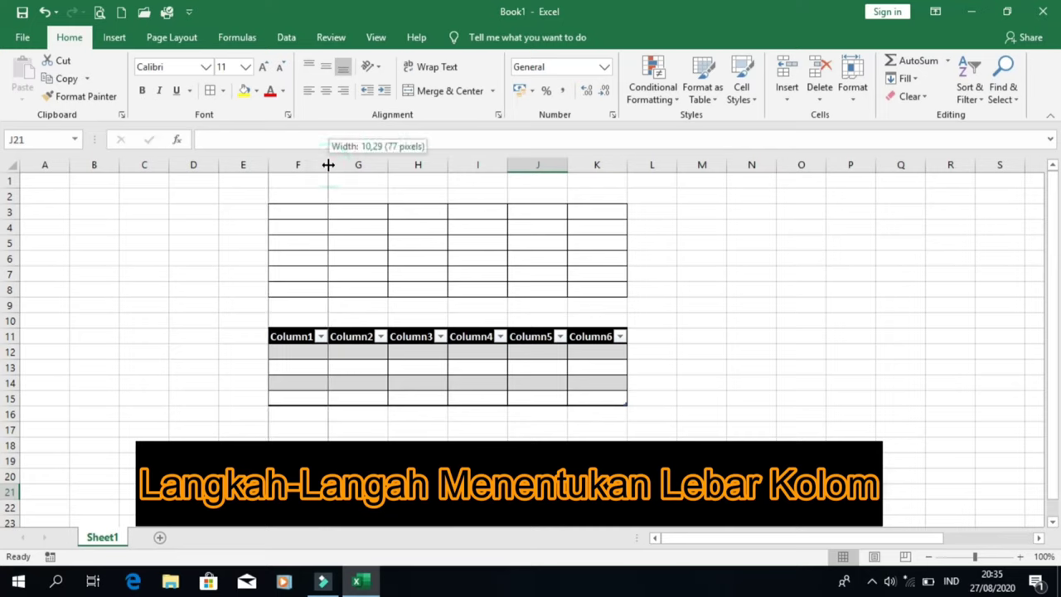
pyautogui.moveTo(328, 165); pyautogui.dragTo(294, 175)
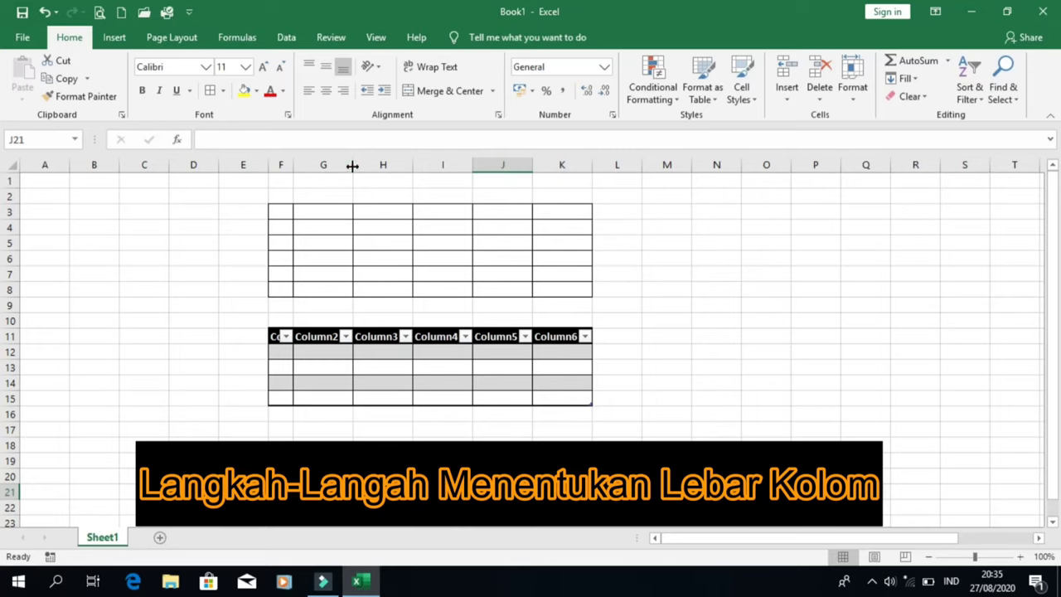
pyautogui.moveTo(352, 165); pyautogui.dragTo(391, 165)
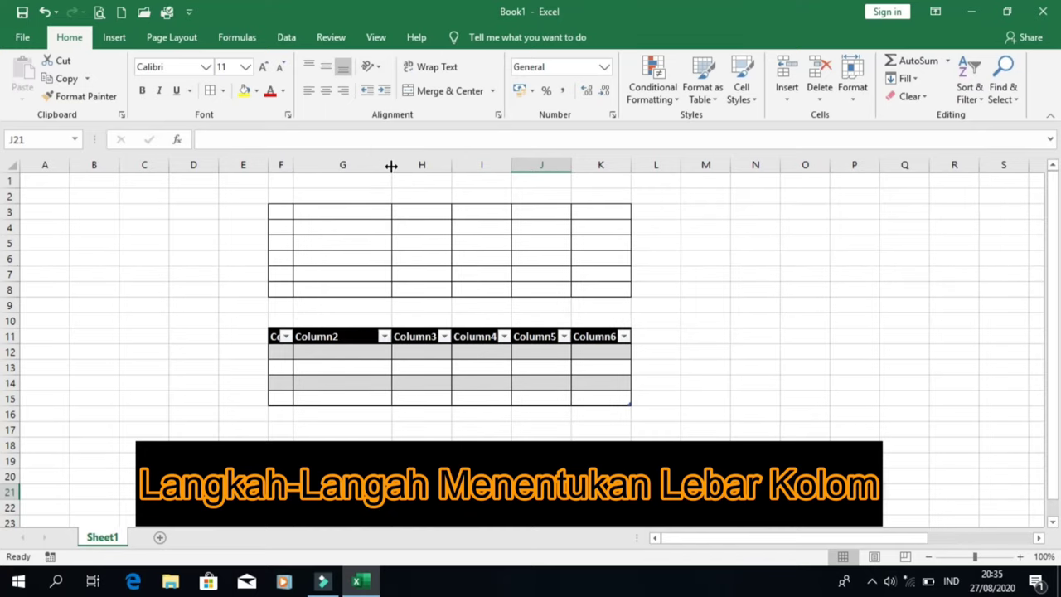
# Enter the headers no, nama and jenis kelamin in F3, G3 and H3
pyautogui.click(283, 213)
pyautogui.write('n')
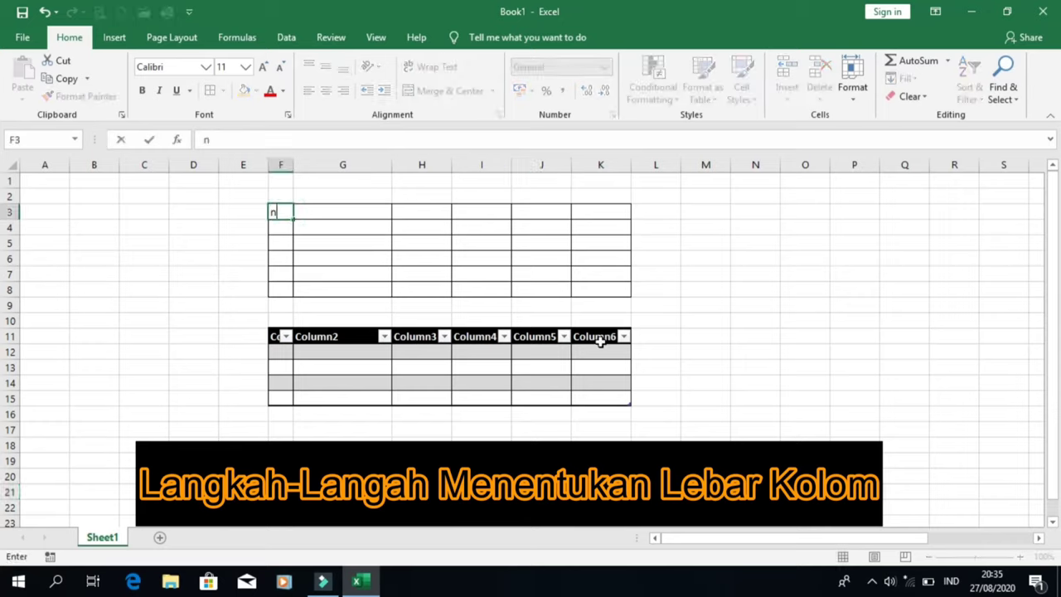
pyautogui.write('o')
pyautogui.press('Tab')
pyautogui.write('nam')
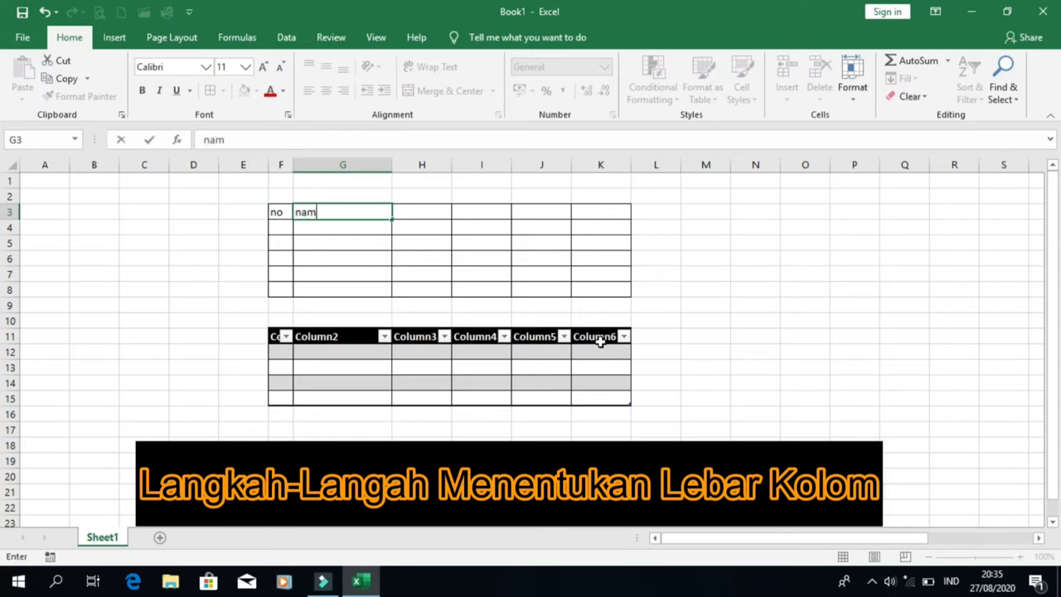
pyautogui.write('a')
pyautogui.press('Tab')
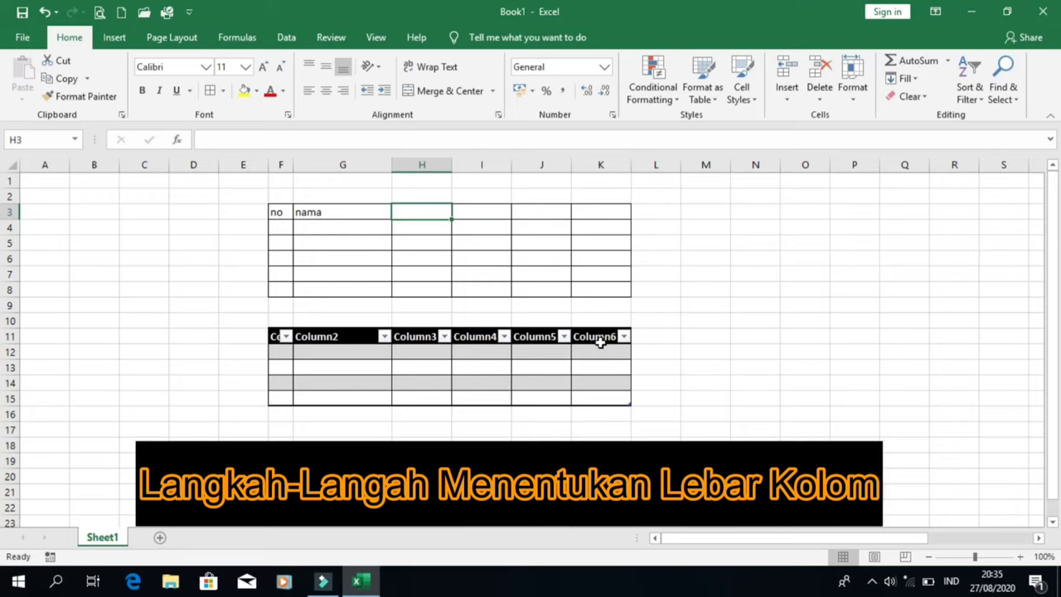
pyautogui.write('jenis')
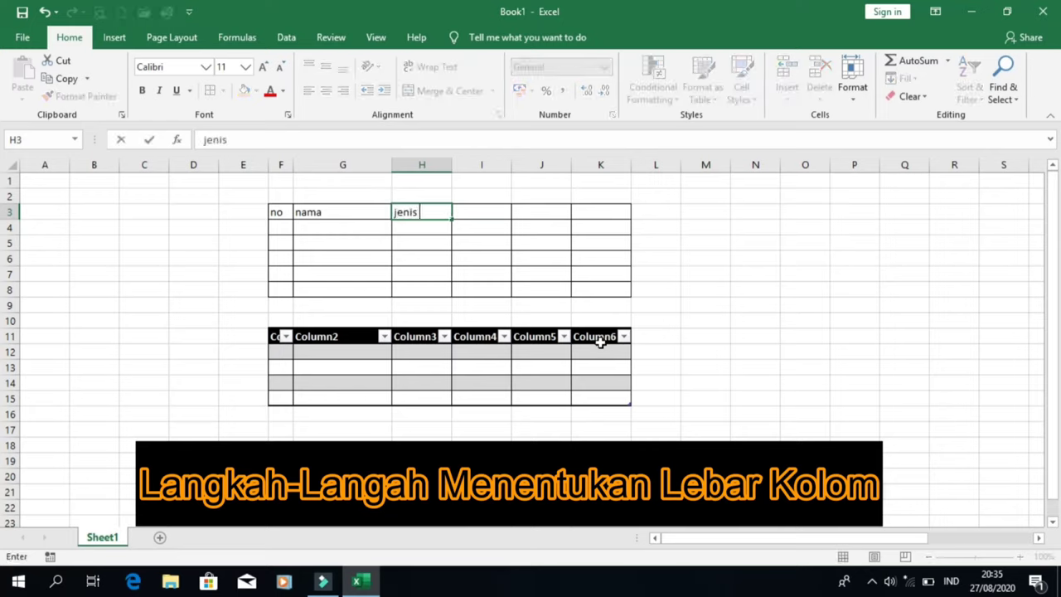
pyautogui.write(' kelami')
pyautogui.write('n')
pyautogui.hotkey('ctrl', 'Return')
pyautogui.press('Tab')
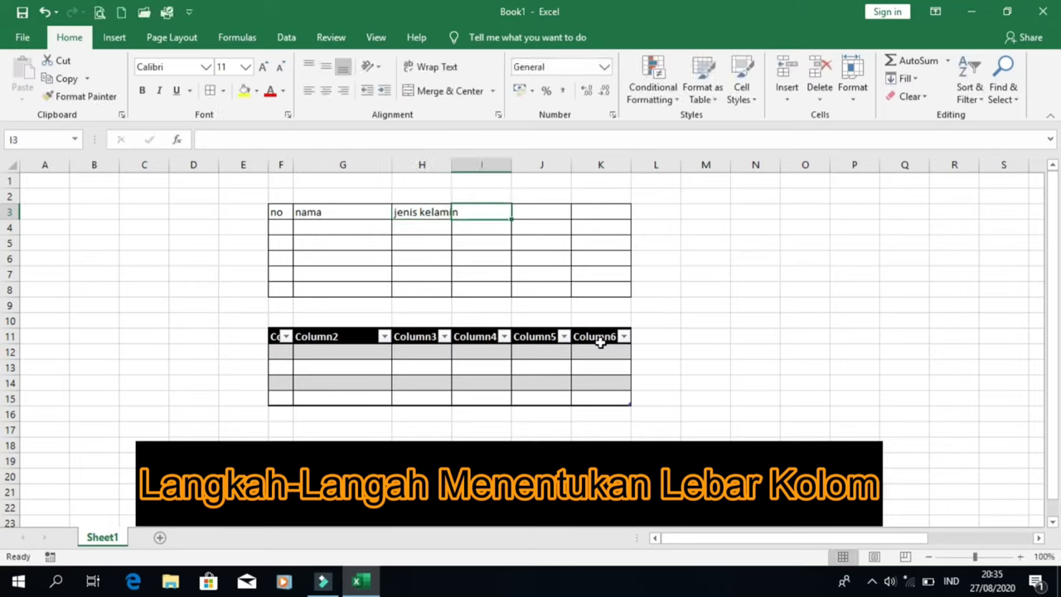
# Enter the headers alamat, jabatan and ket in I3, J3 and K3
pyautogui.write('a')
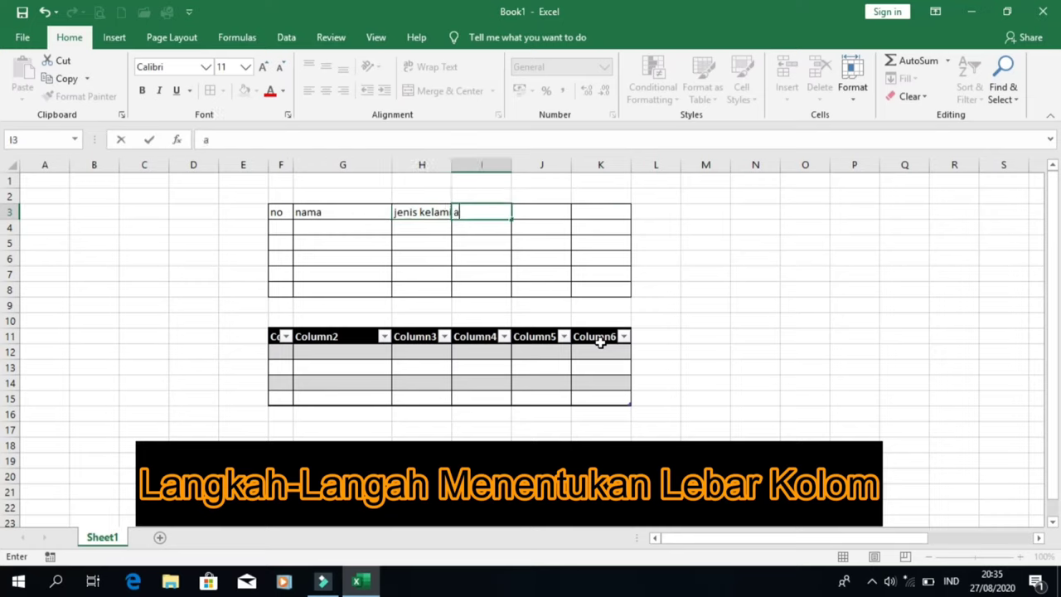
pyautogui.write('lama')
pyautogui.write('t')
pyautogui.press('Tab')
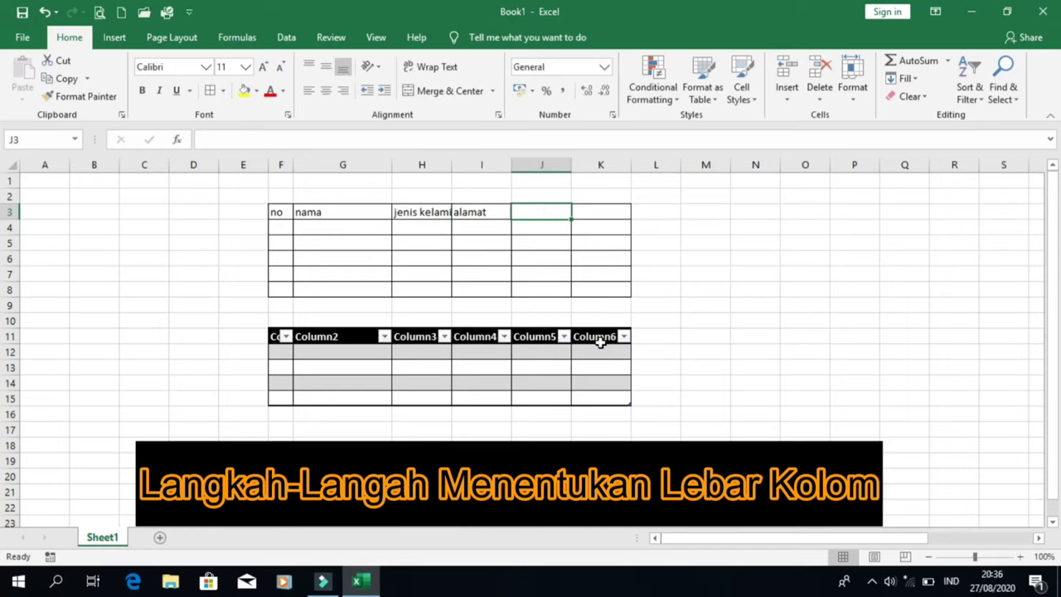
pyautogui.write('ja')
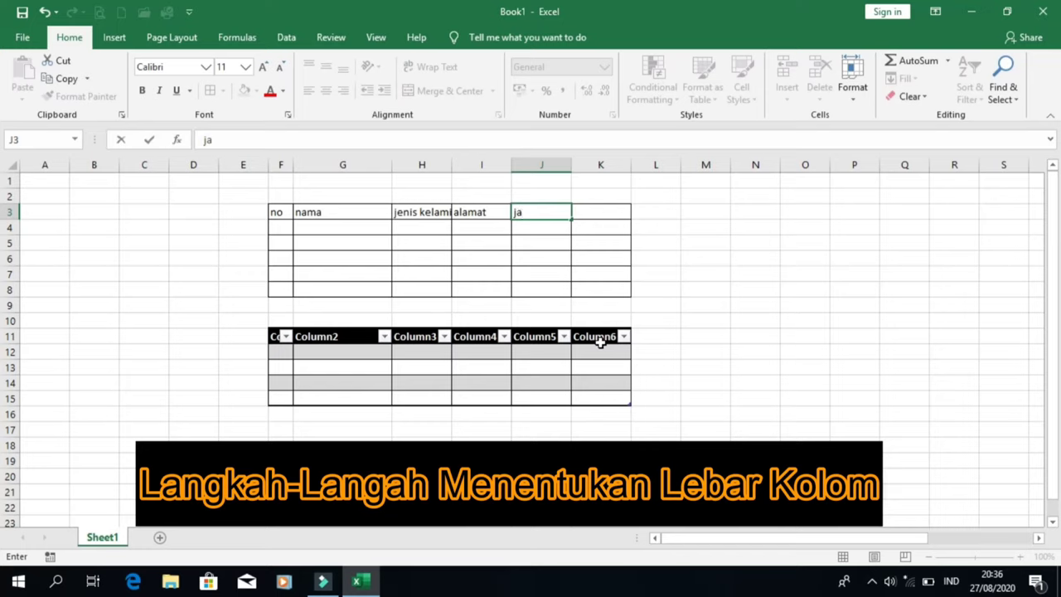
pyautogui.write('bat')
pyautogui.write('an')
pyautogui.press('Tab')
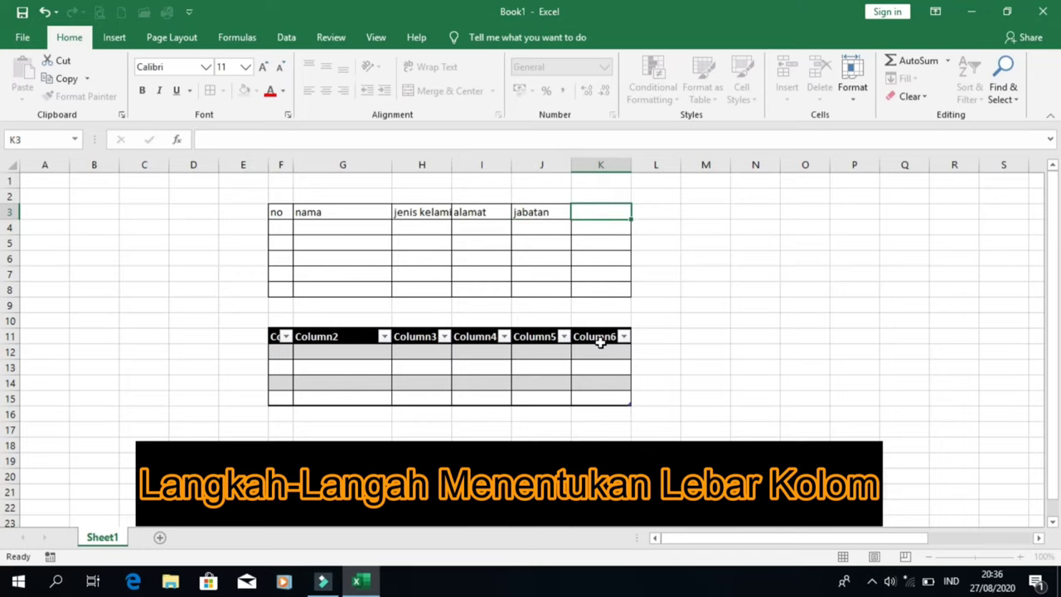
pyautogui.write('ke')
pyautogui.write('t')
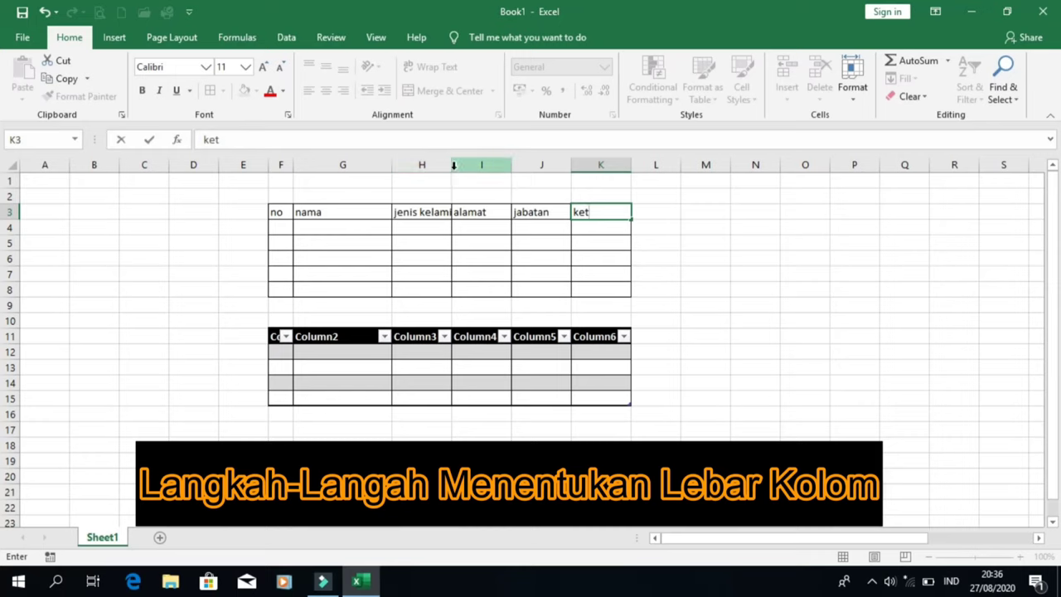
# Drag-widen column H to fit 'jenis kelamin', then select the alamat column I
pyautogui.click(451, 166)
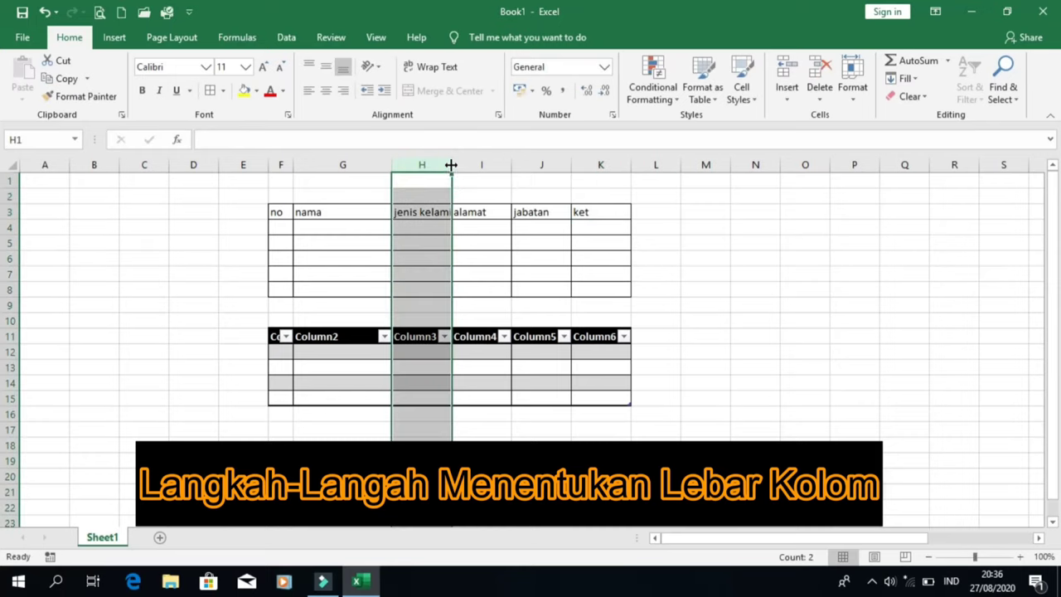
pyautogui.moveTo(451, 168); pyautogui.dragTo(464, 165)
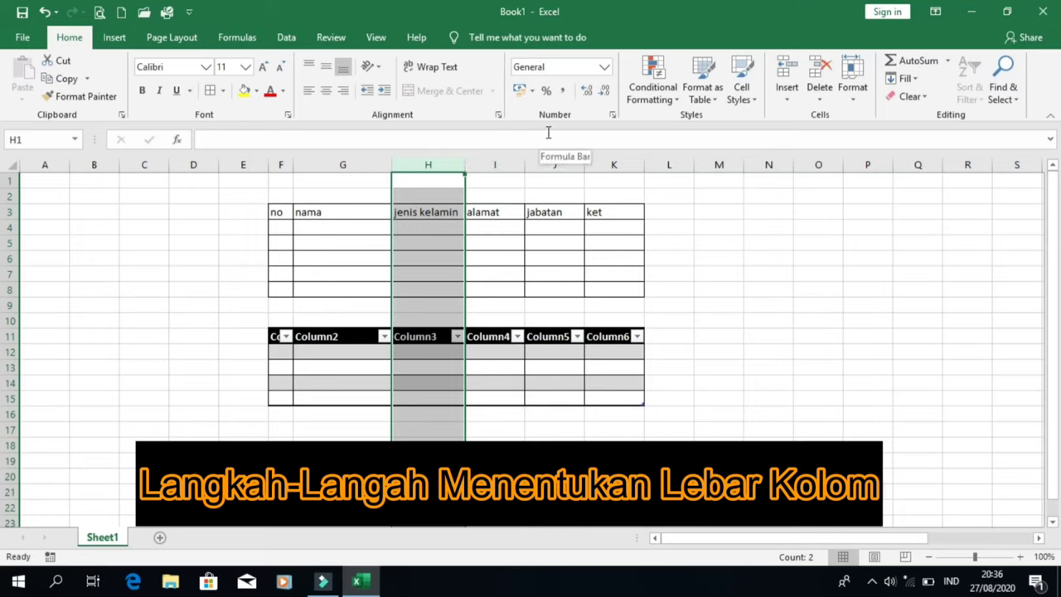
pyautogui.click(464, 165)
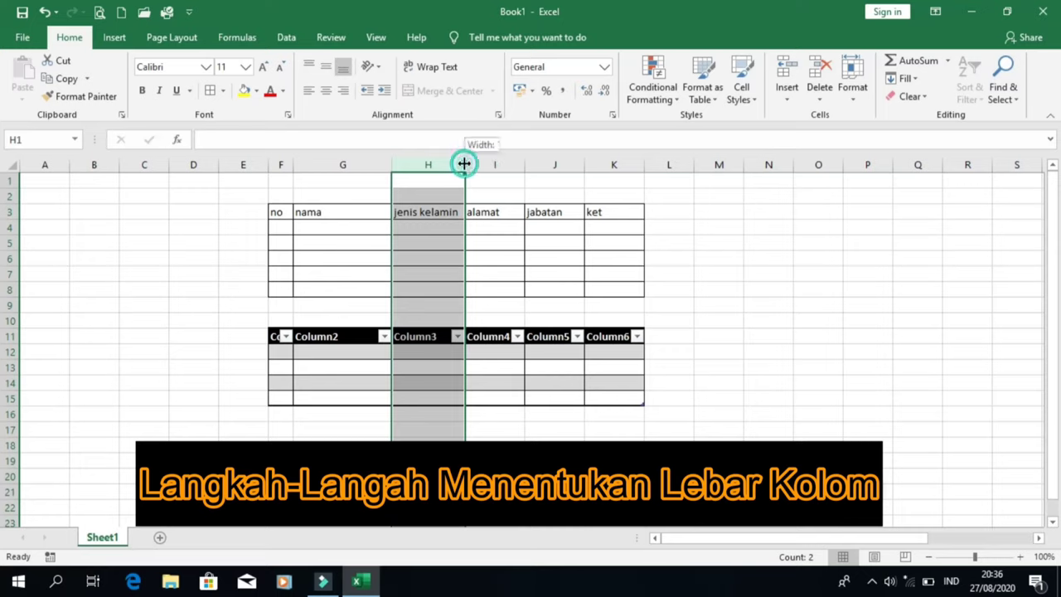
pyautogui.moveTo(464, 164); pyautogui.dragTo(470, 165)
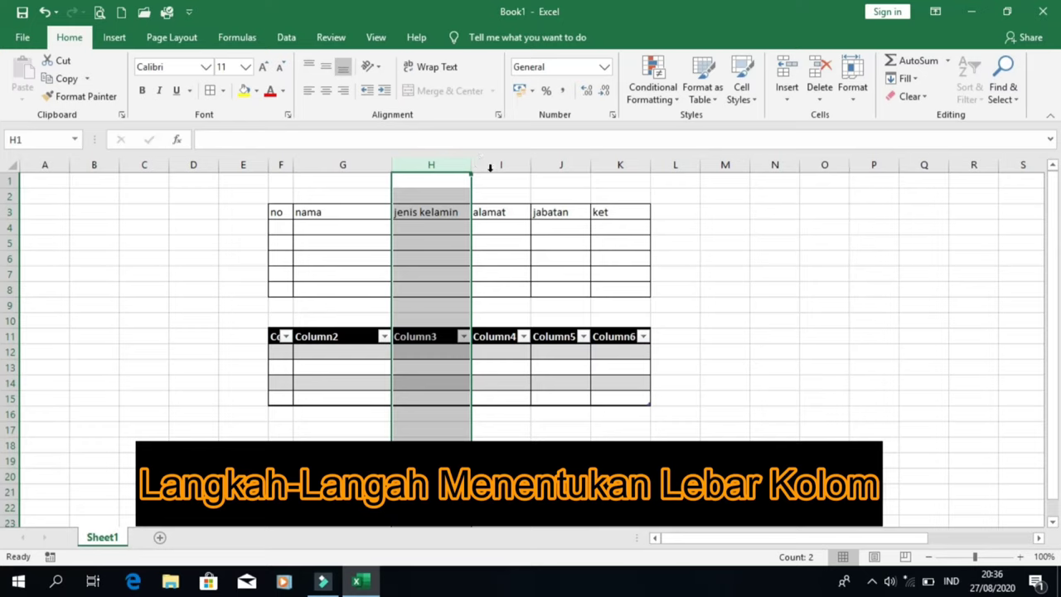
pyautogui.click(500, 164)
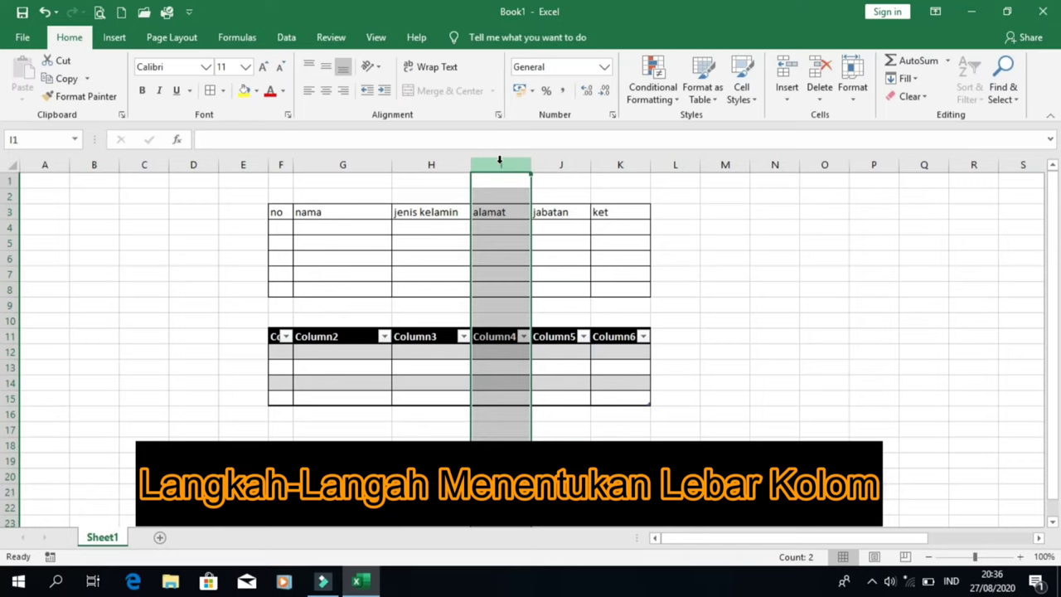
# Set the alamat column I width to 25 via Format > Column Width
pyautogui.click(854, 101)
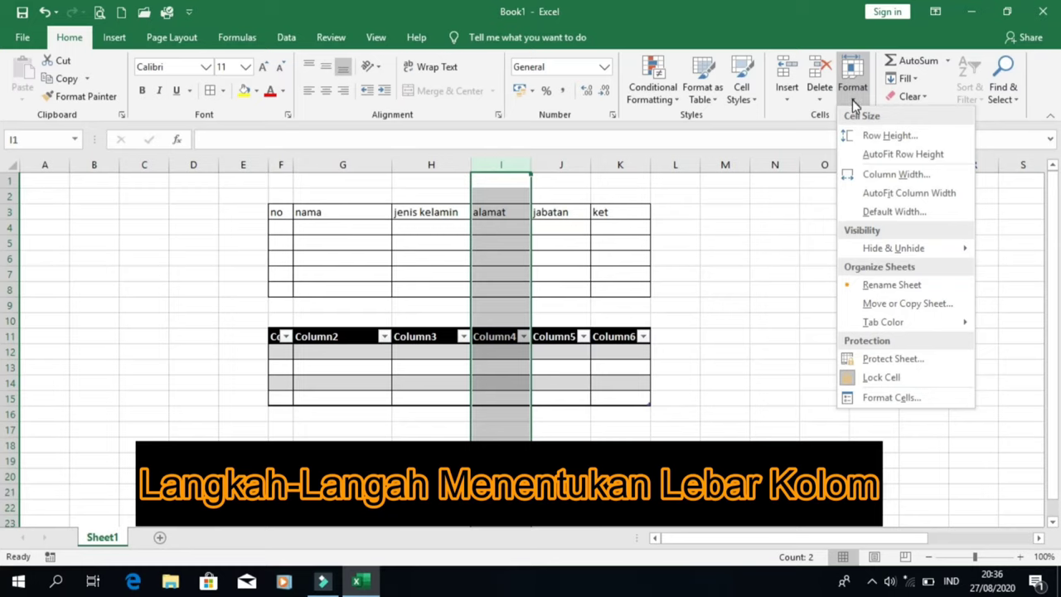
pyautogui.click(947, 181)
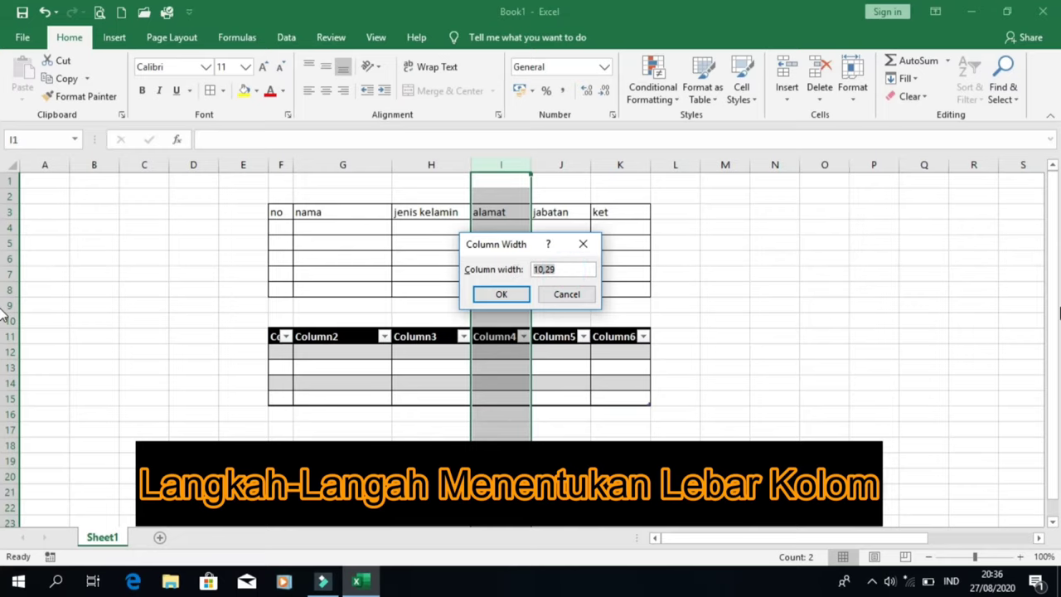
pyautogui.write('25')
pyautogui.press('Return')
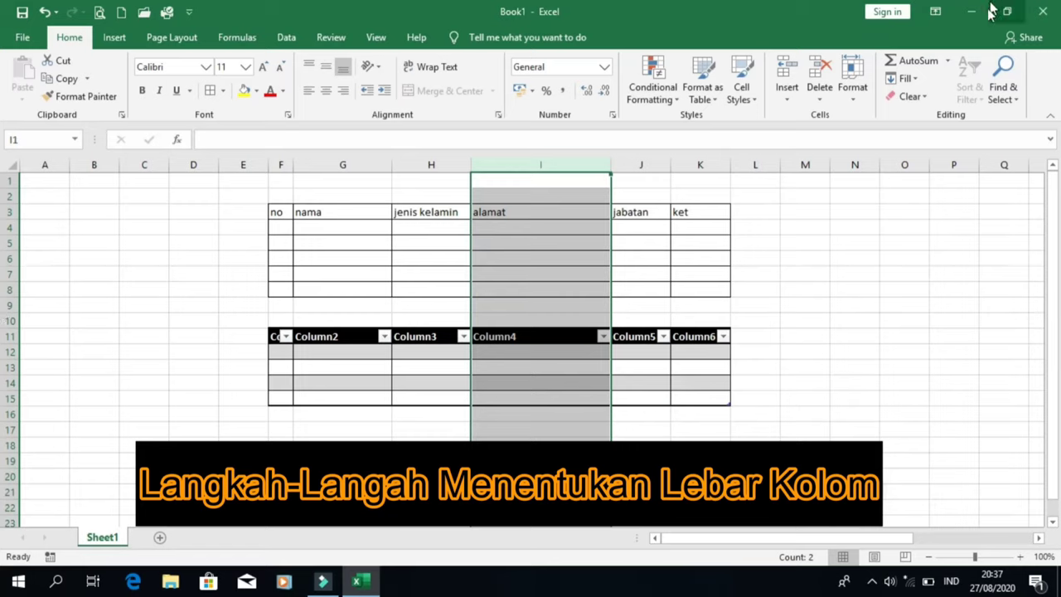
# Change column I's width from 25 to 30
pyautogui.click(855, 96)
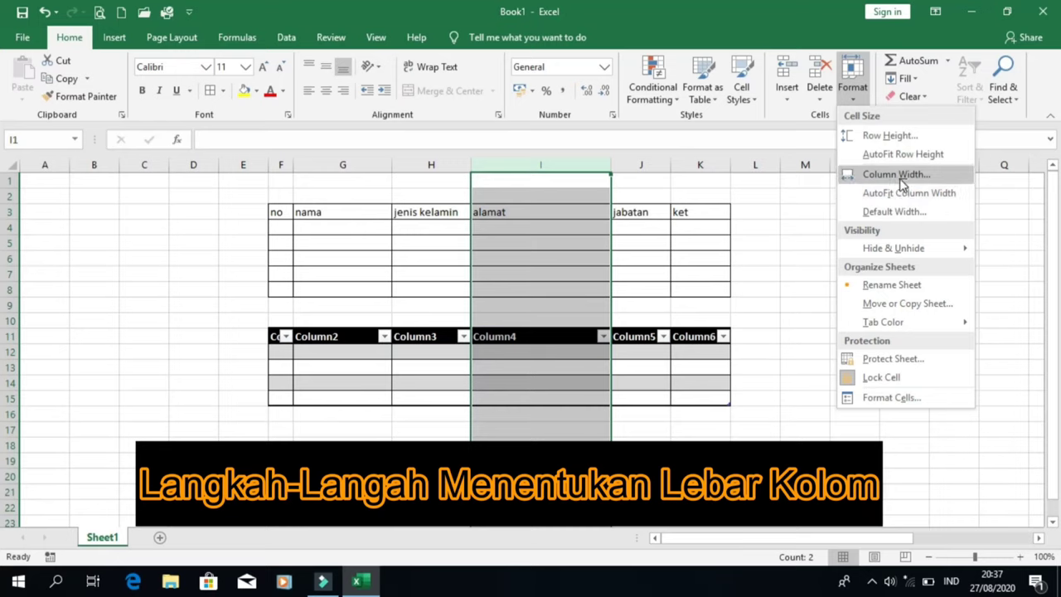
pyautogui.click(899, 175)
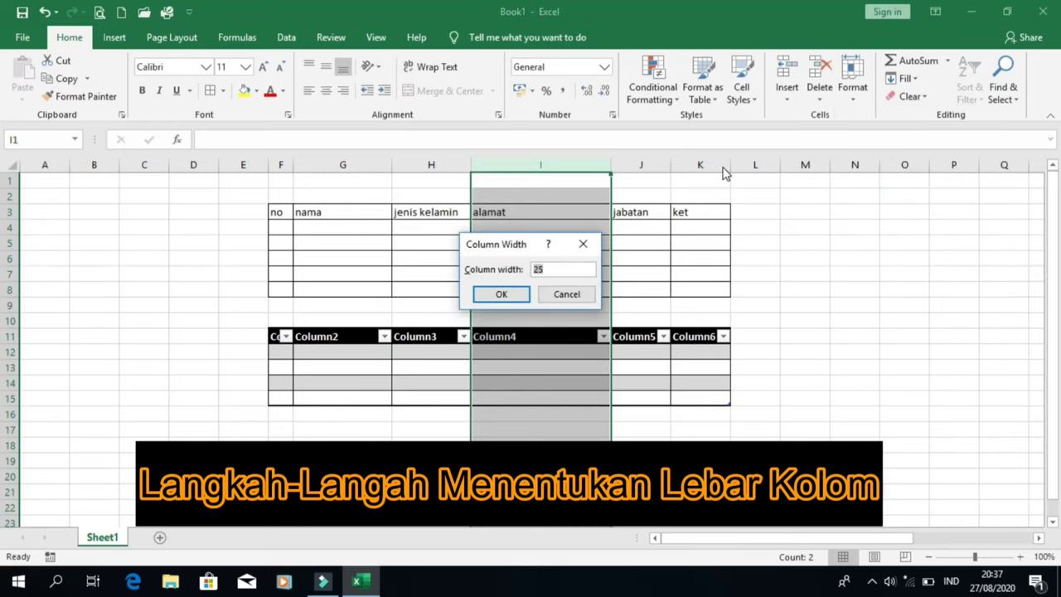
pyautogui.press('BackSpace')
pyautogui.write('30')
pyautogui.moveTo(512, 246); pyautogui.dragTo(678, 246)
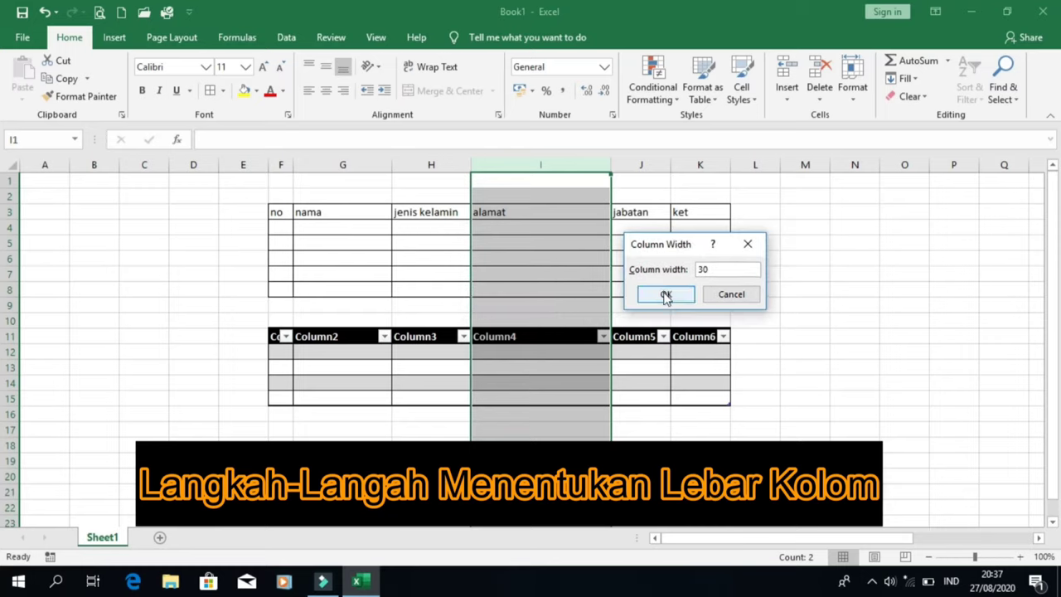
pyautogui.click(666, 296)
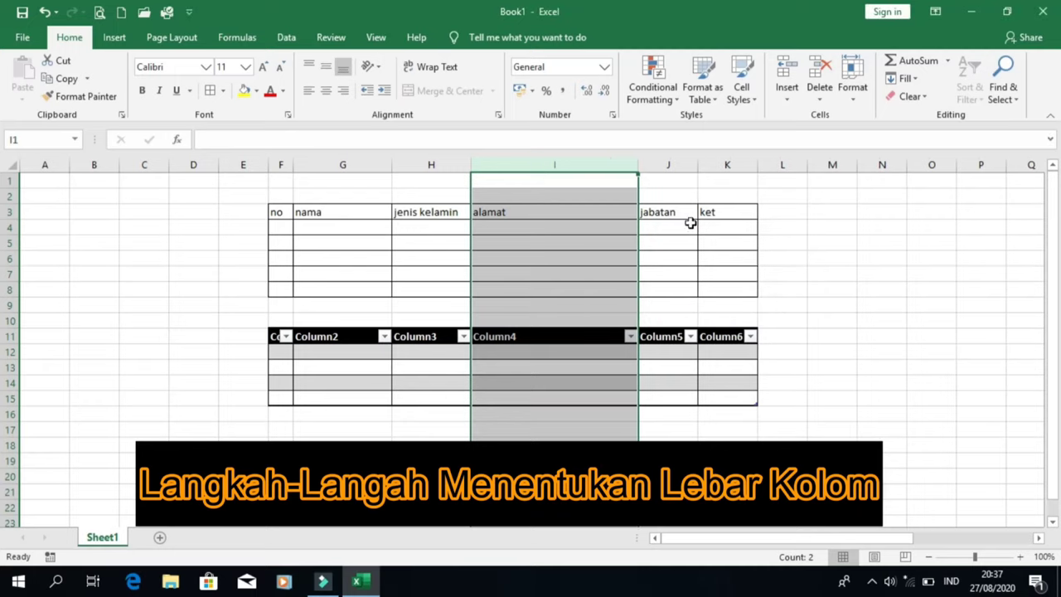
# Narrow the jabatan column J by dragging its border, then select columns J and K
pyautogui.click(689, 212)
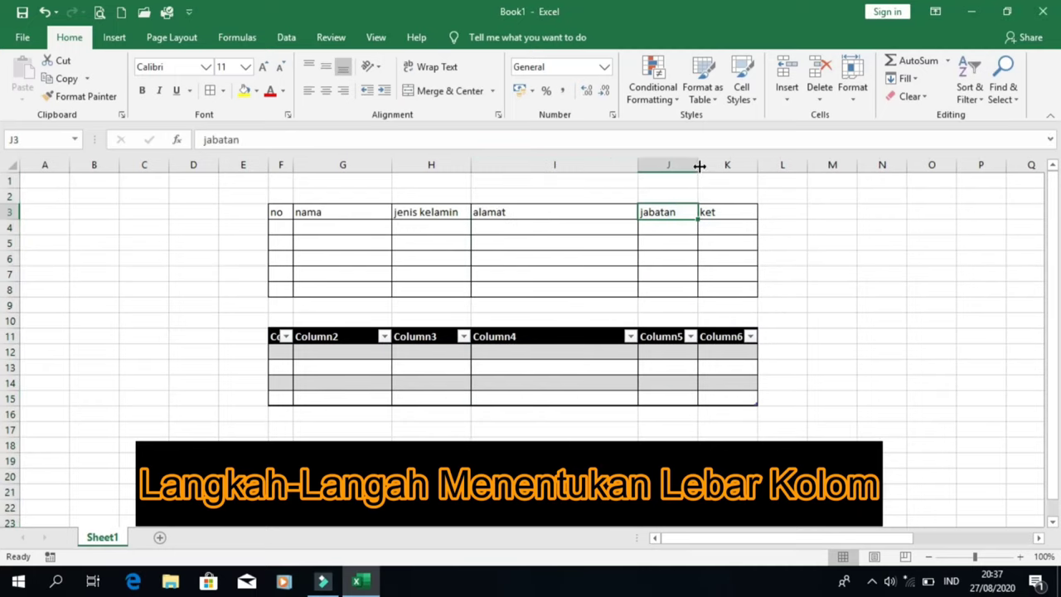
pyautogui.moveTo(699, 166)
pyautogui.mouseDown()
pyautogui.moveTo(677, 171)
pyautogui.moveTo(699, 174)
pyautogui.mouseUp()
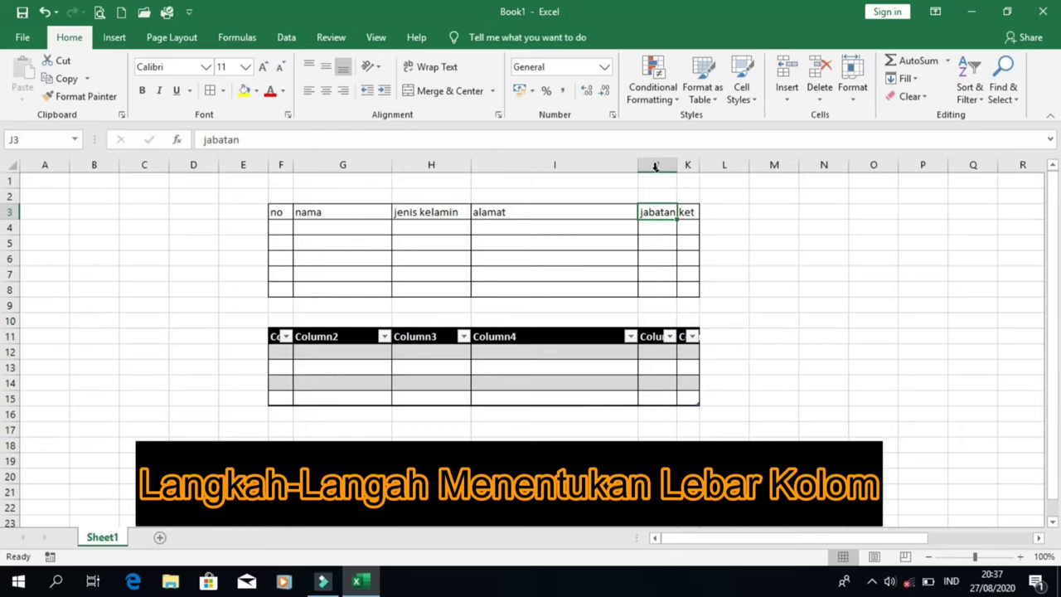
pyautogui.moveTo(653, 165); pyautogui.dragTo(693, 165)
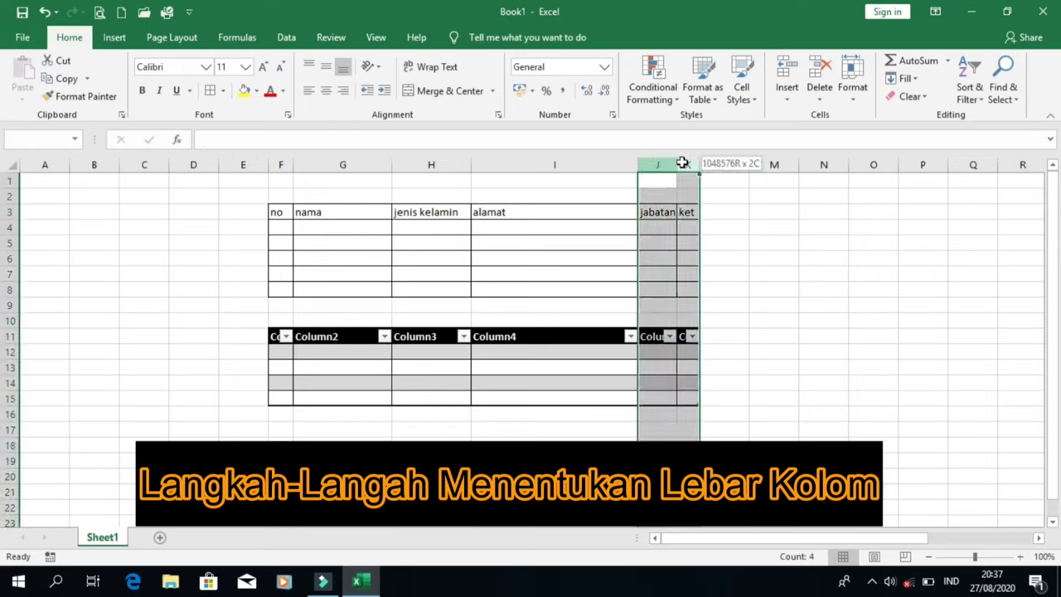
# Set columns J and K (jabatan and ket) to a width of 20
pyautogui.click(854, 91)
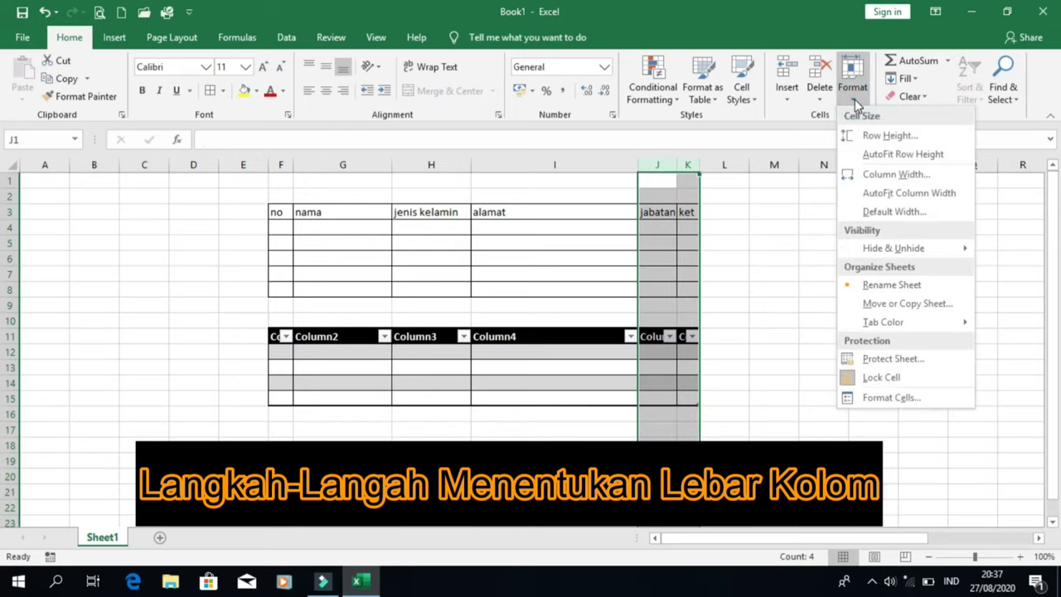
pyautogui.click(963, 177)
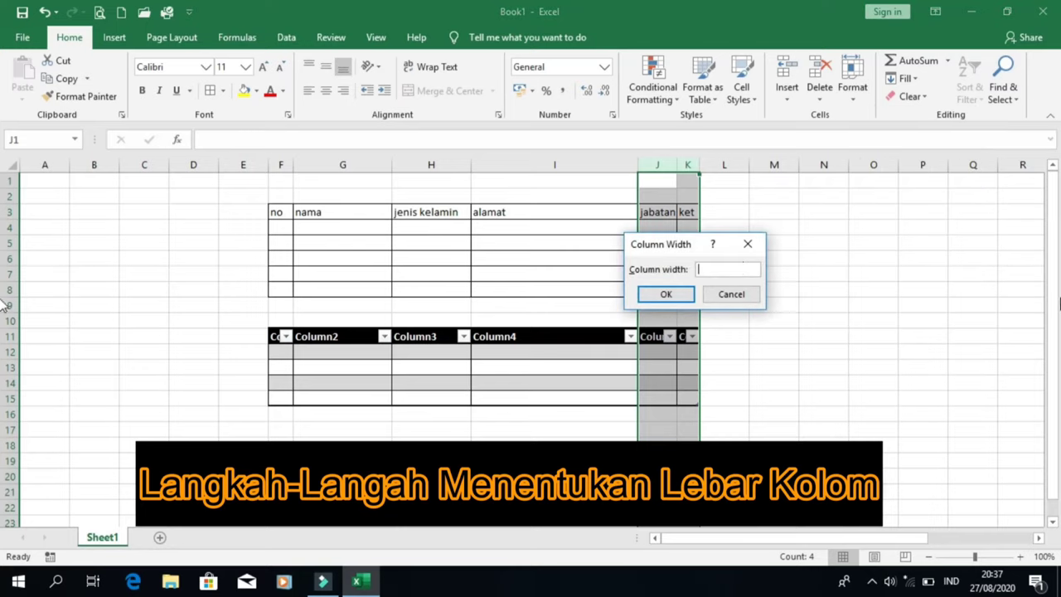
pyautogui.write('2')
pyautogui.write('0')
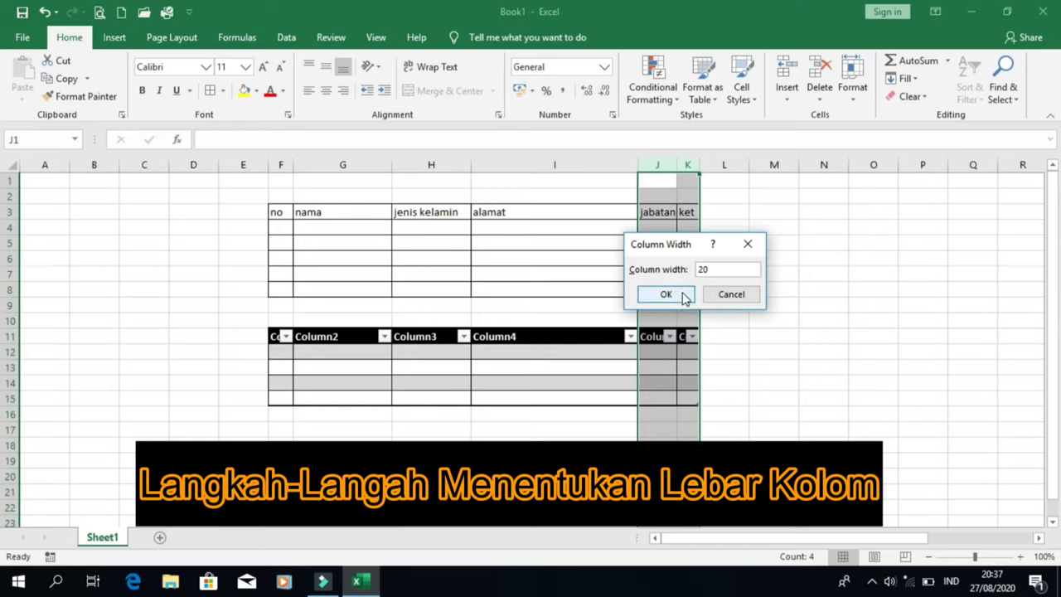
pyautogui.moveTo(684, 245); pyautogui.dragTo(803, 215)
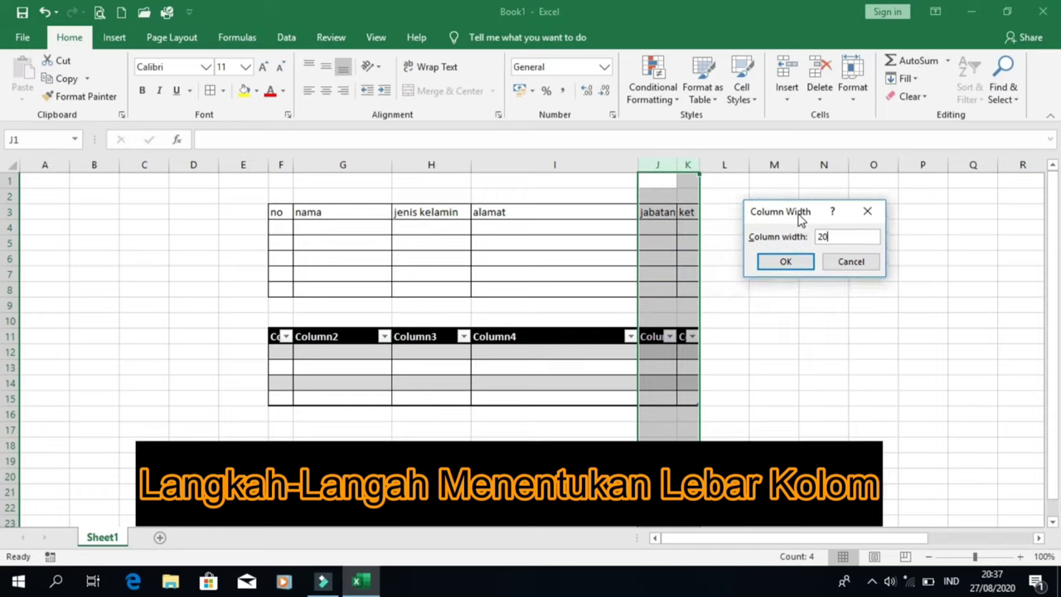
pyautogui.click(798, 265)
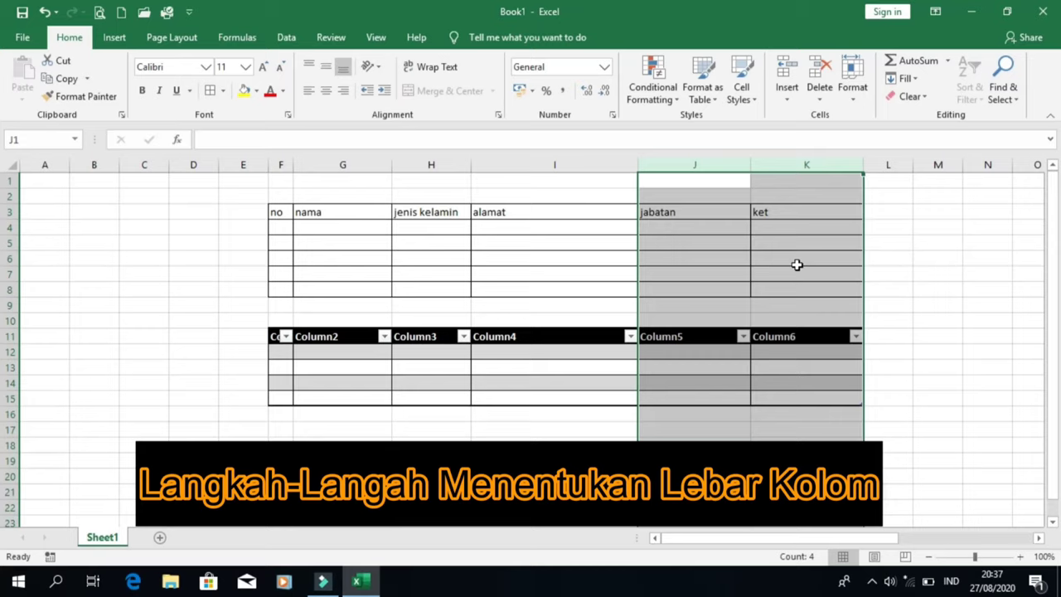
# Reduce columns J and K to width 15 and deselect them to view the result
pyautogui.click(858, 106)
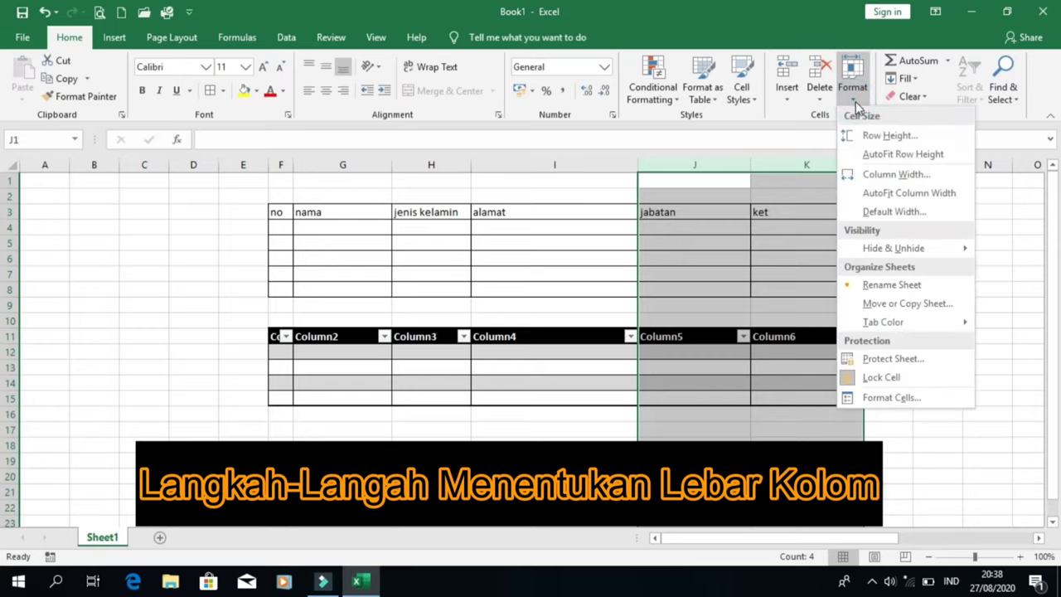
pyautogui.click(854, 175)
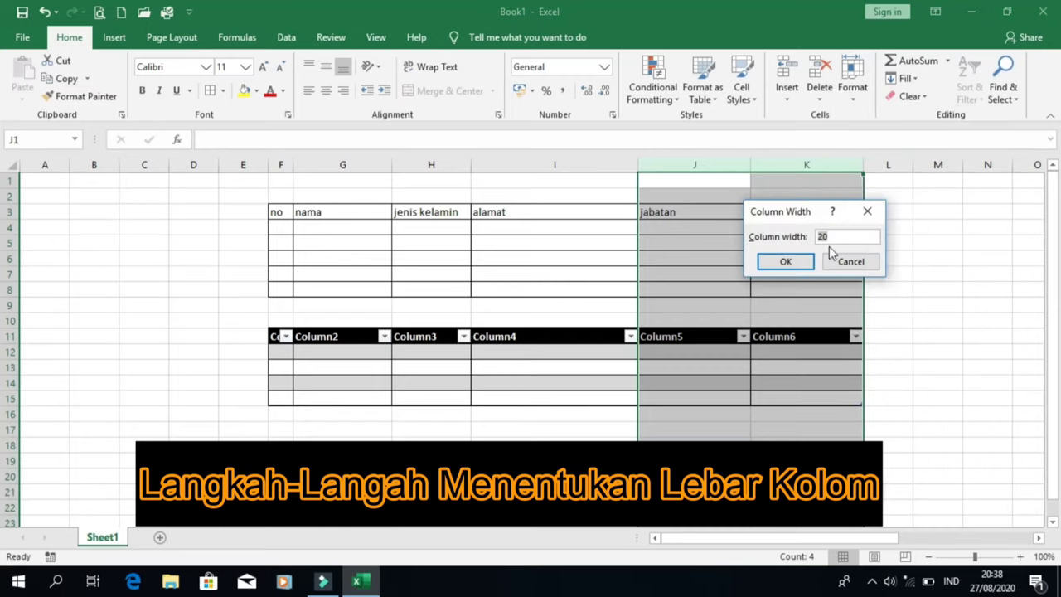
pyautogui.write('15')
pyautogui.click(801, 264)
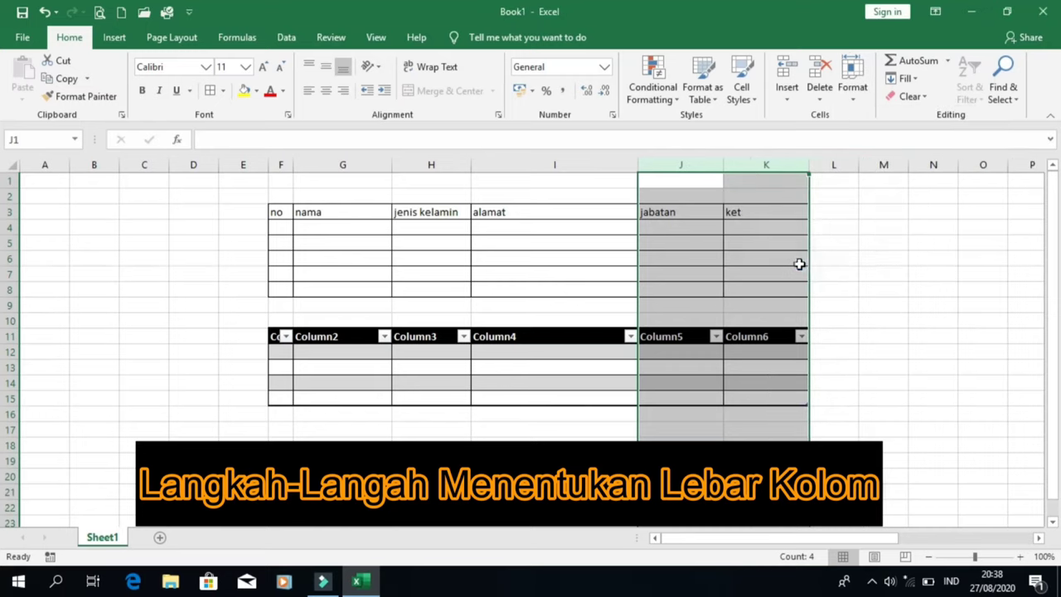
pyautogui.click(846, 286)
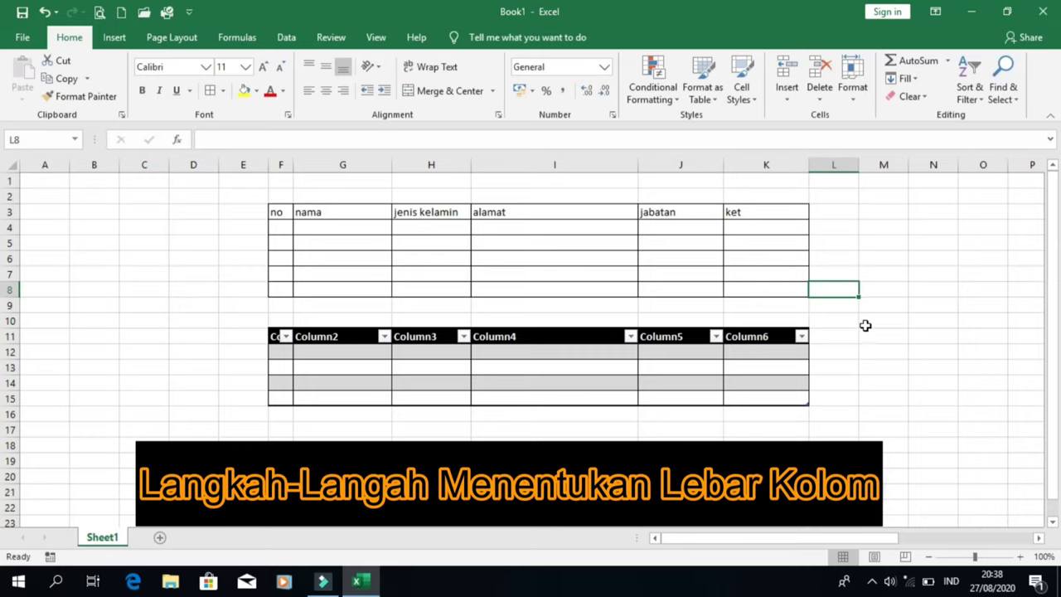
pyautogui.scroll(-1, 865, 327)
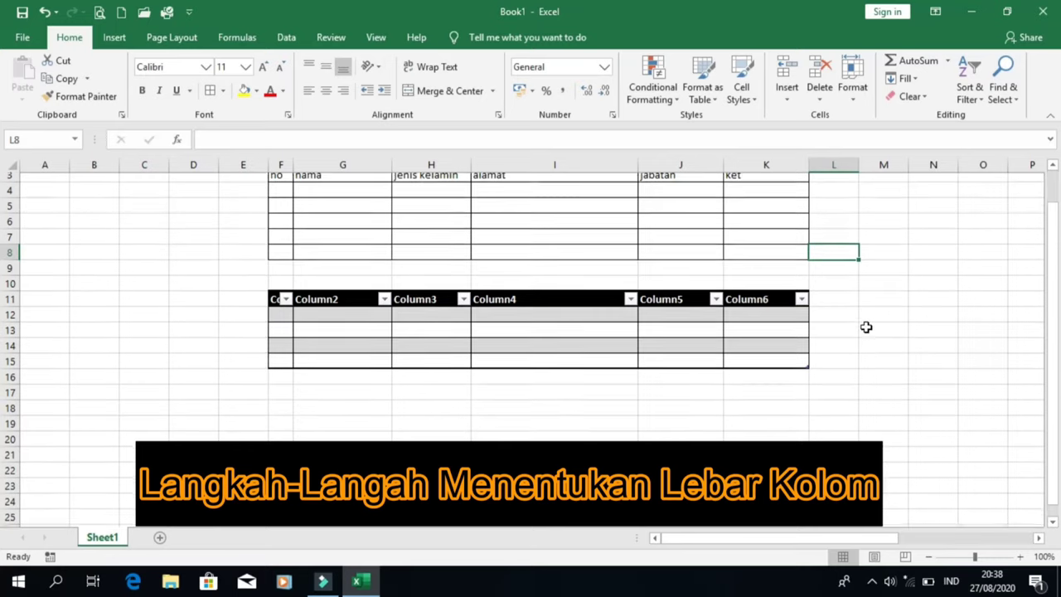
pyautogui.scroll(-3, 866, 327)
pyautogui.scroll(-1, 868, 326)
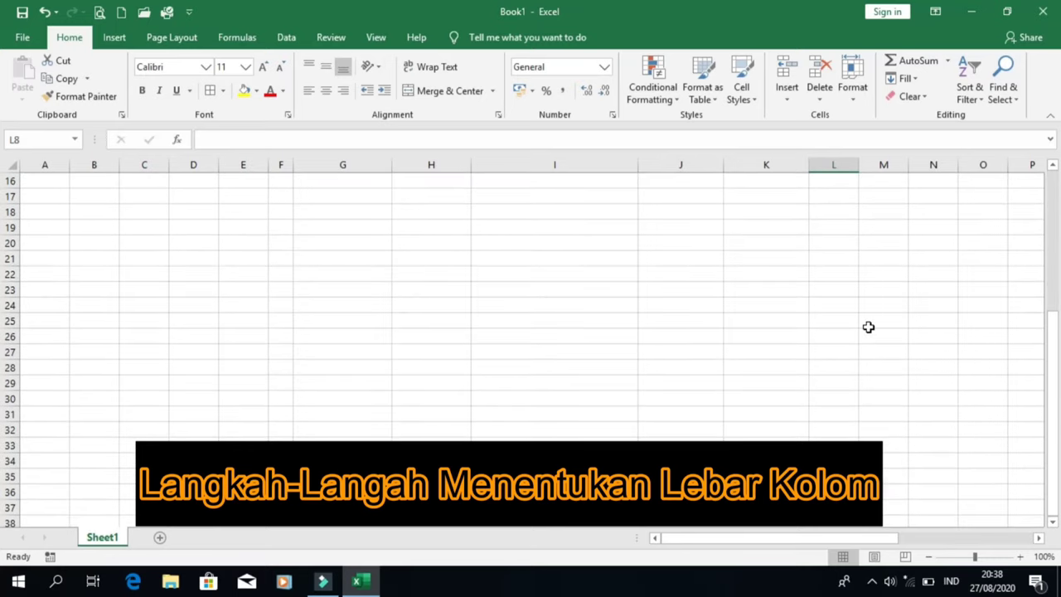